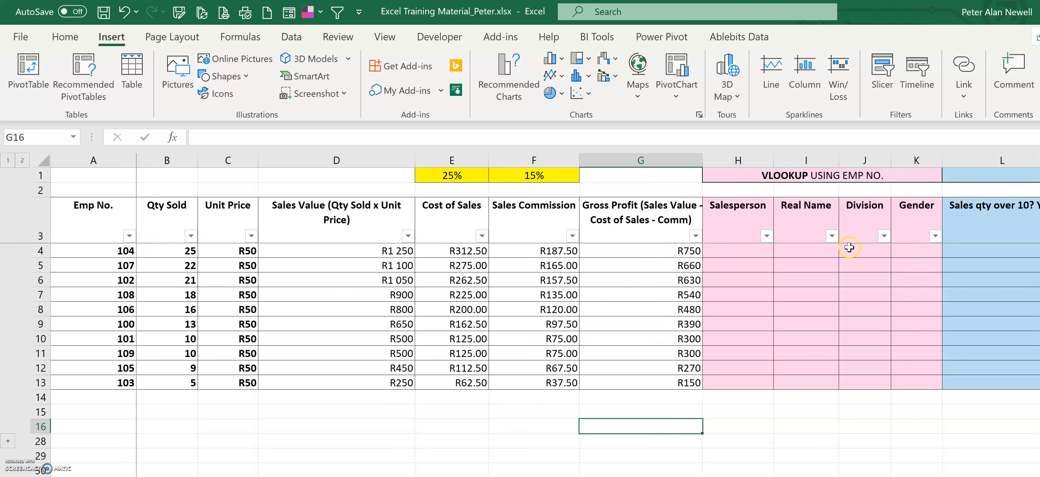
Step: Select and inspect the Emp No. values in the sales table
{"action": "left_click", "coordinate": [95, 161]}
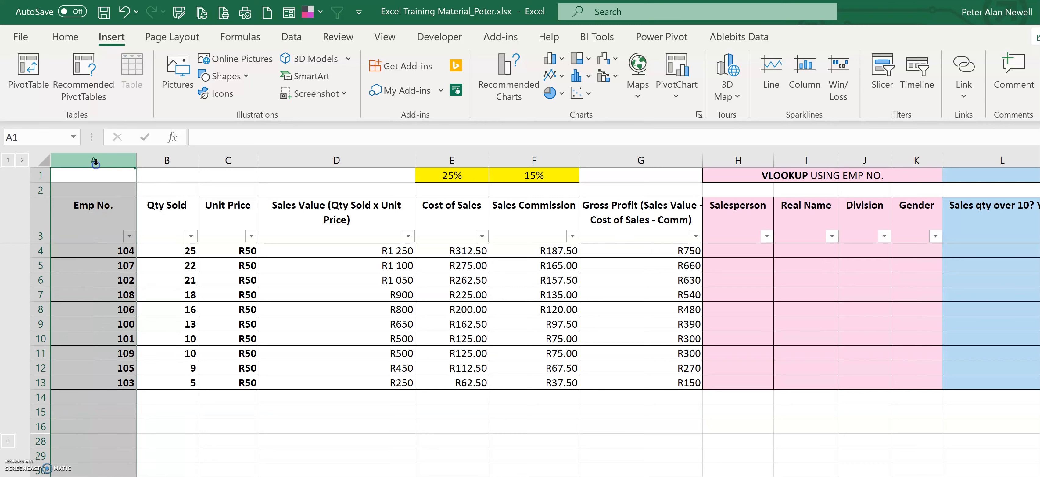
{"action": "left_click_drag", "start_coordinate": [106, 249], "coordinate": [97, 383]}
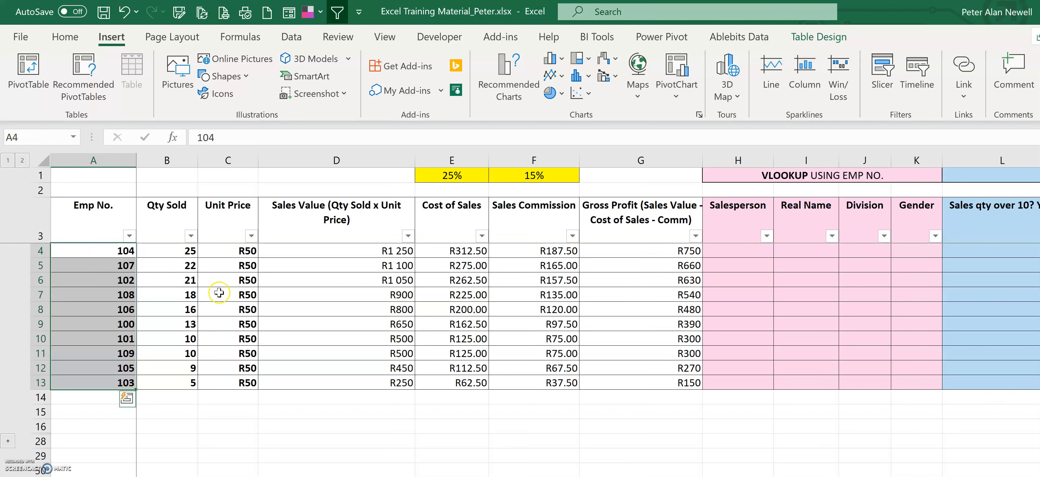
{"action": "left_click", "coordinate": [106, 251]}
{"action": "left_click", "coordinate": [106, 265]}
{"action": "left_click", "coordinate": [106, 280]}
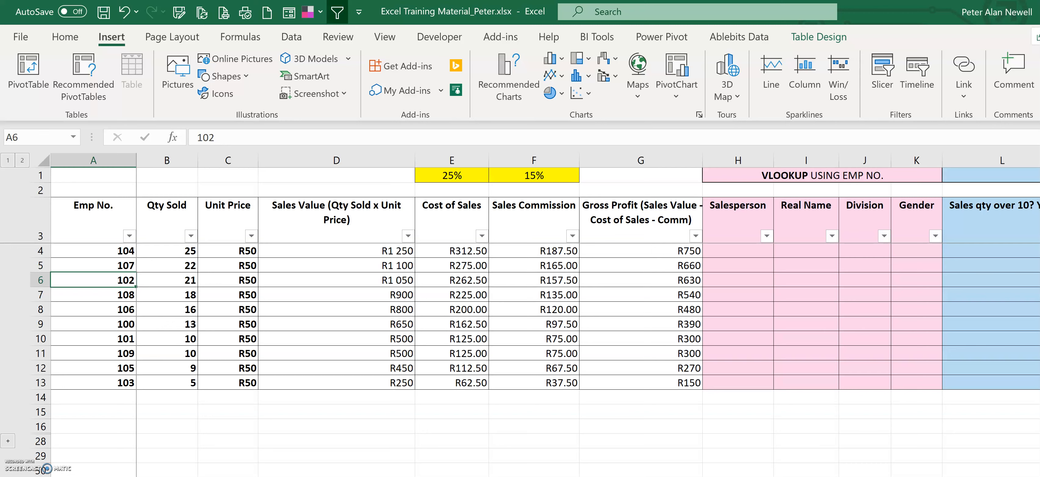
Step: Compare the employee numbers on the sales sheet with the employee list on the next sheet
{"action": "key", "text": "ctrl+Page_Down"}
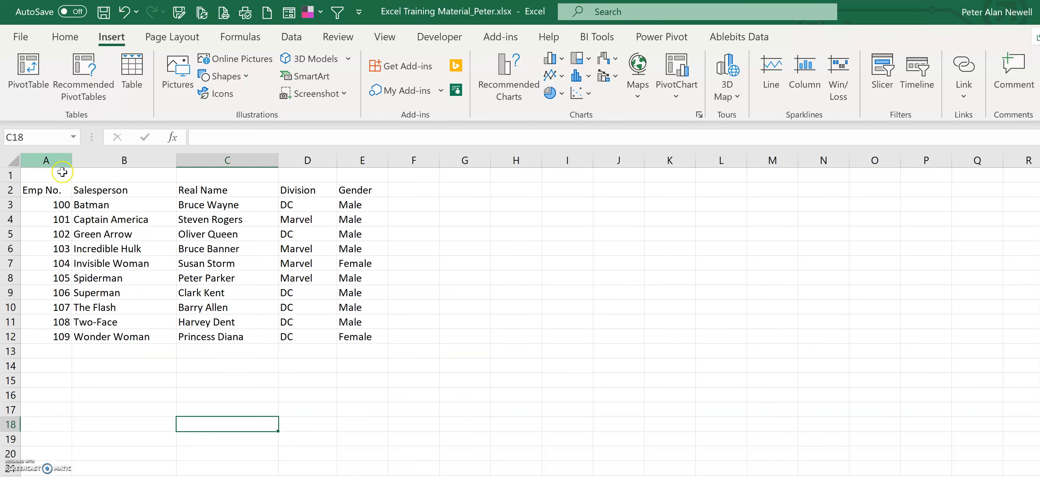
{"action": "key", "text": "ctrl+Page_Up"}
{"action": "left_click_drag", "start_coordinate": [106, 251], "coordinate": [105, 381]}
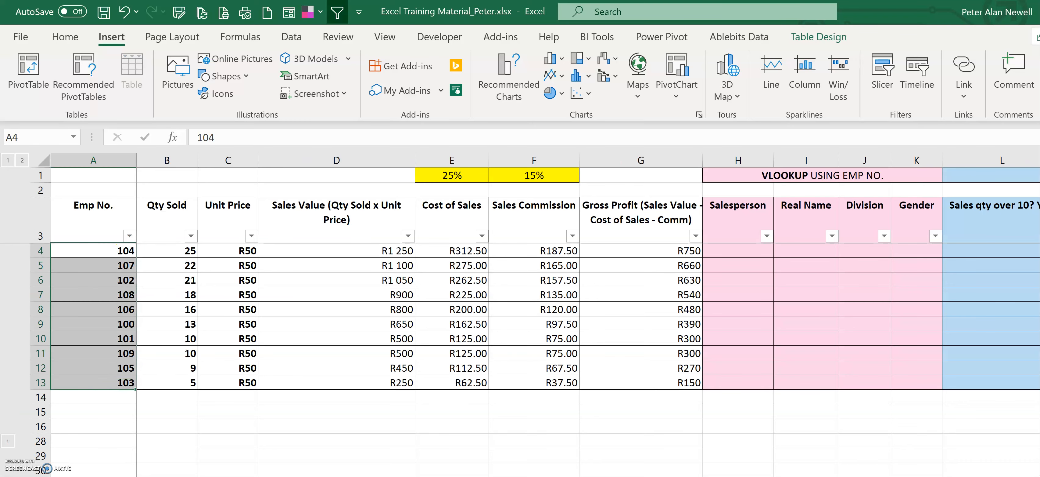
{"action": "key", "text": "ctrl+Page_Down"}
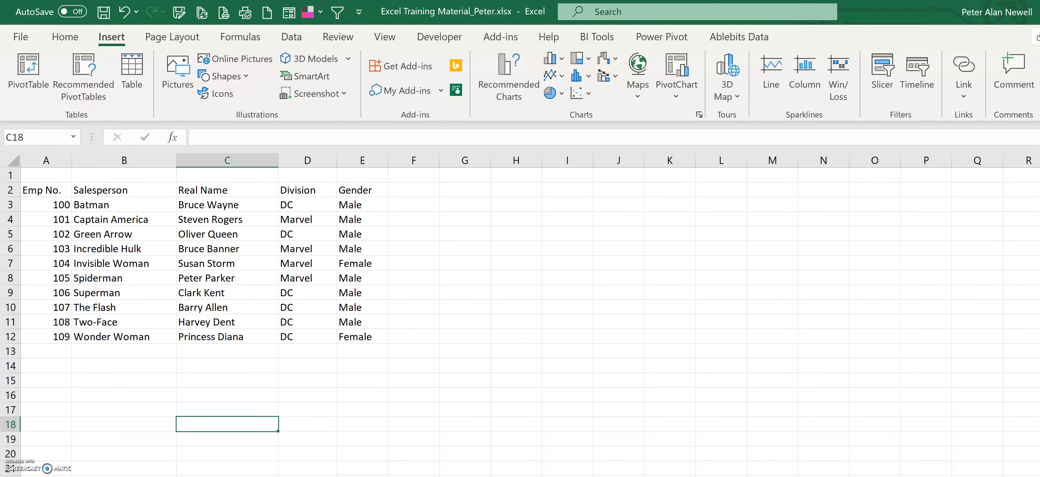
{"action": "key", "text": "ctrl+Page_Up"}
{"action": "key", "text": "ctrl+Page_Down"}
{"action": "left_click", "coordinate": [52, 208]}
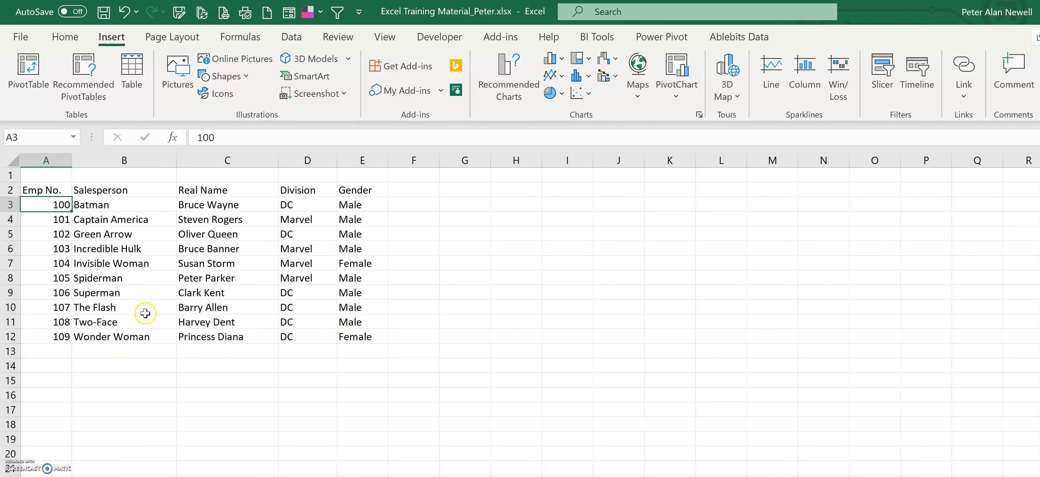
{"action": "left_click", "coordinate": [121, 476]}
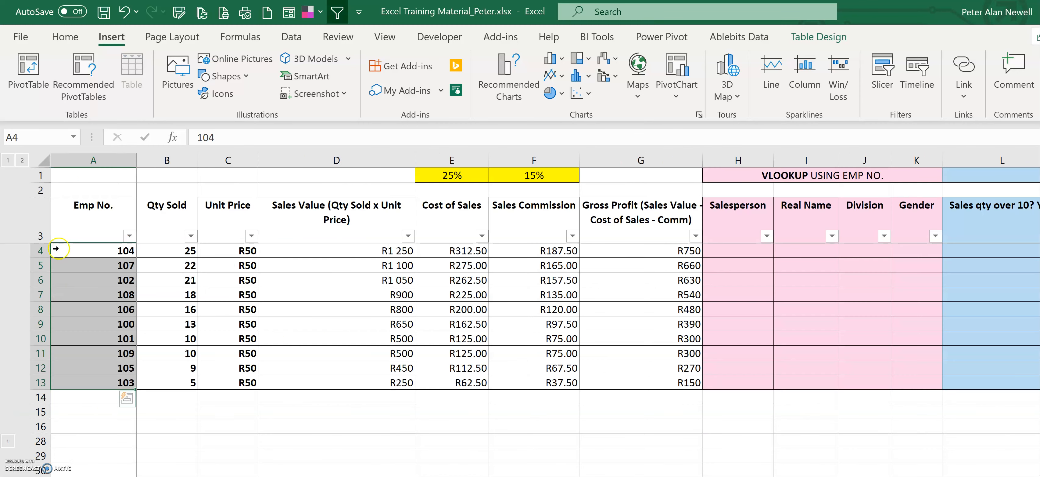
{"action": "left_click", "coordinate": [105, 251]}
{"action": "left_click", "coordinate": [129, 475]}
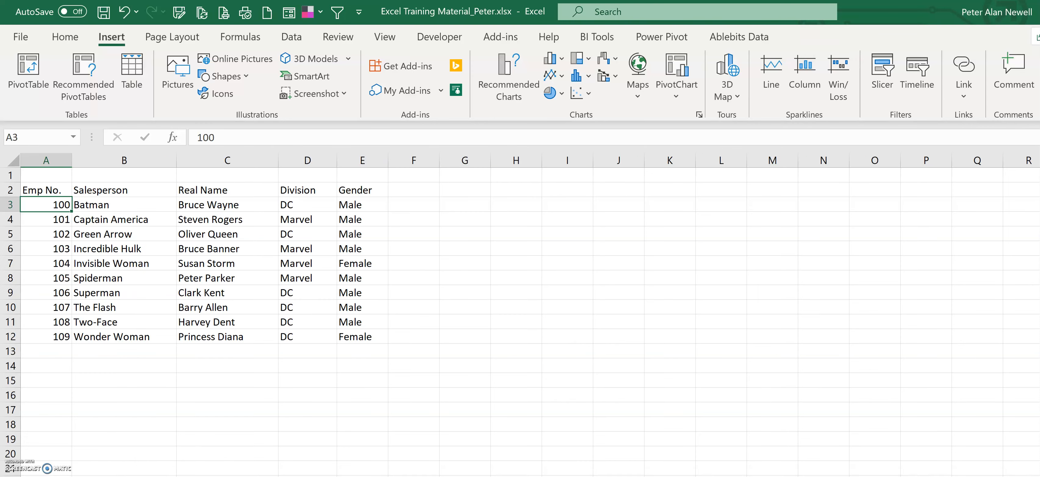
{"action": "left_click", "coordinate": [57, 263]}
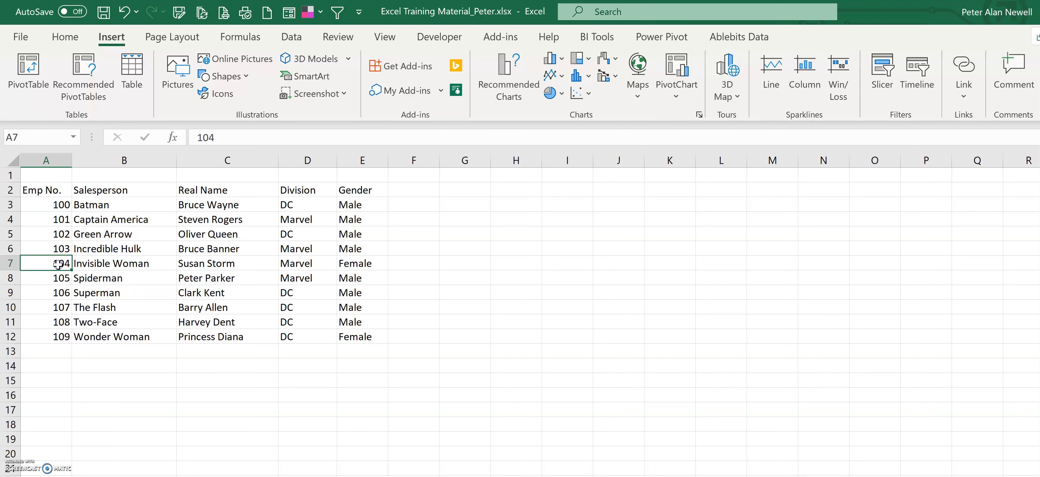
{"action": "left_click", "coordinate": [133, 265]}
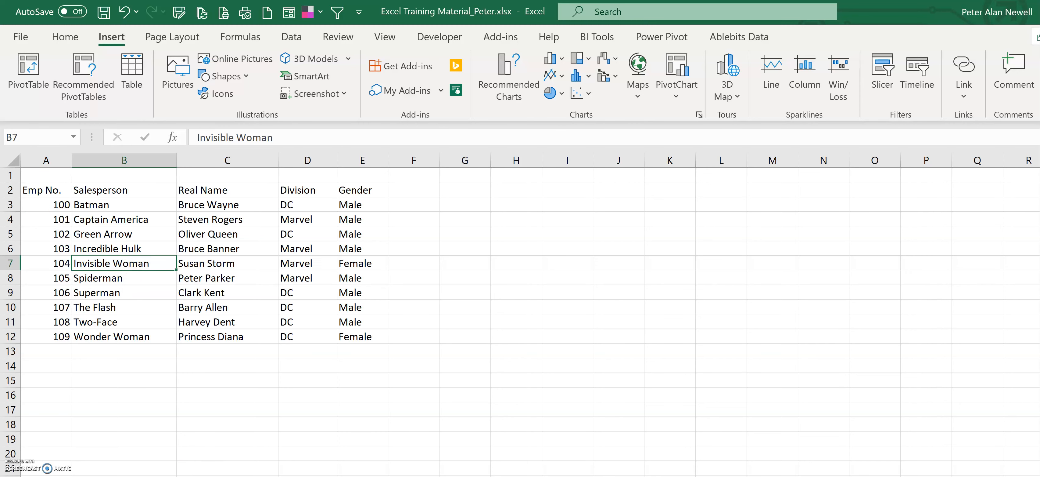
{"action": "key", "text": "ctrl+Page_Down"}
{"action": "left_click", "coordinate": [753, 157]}
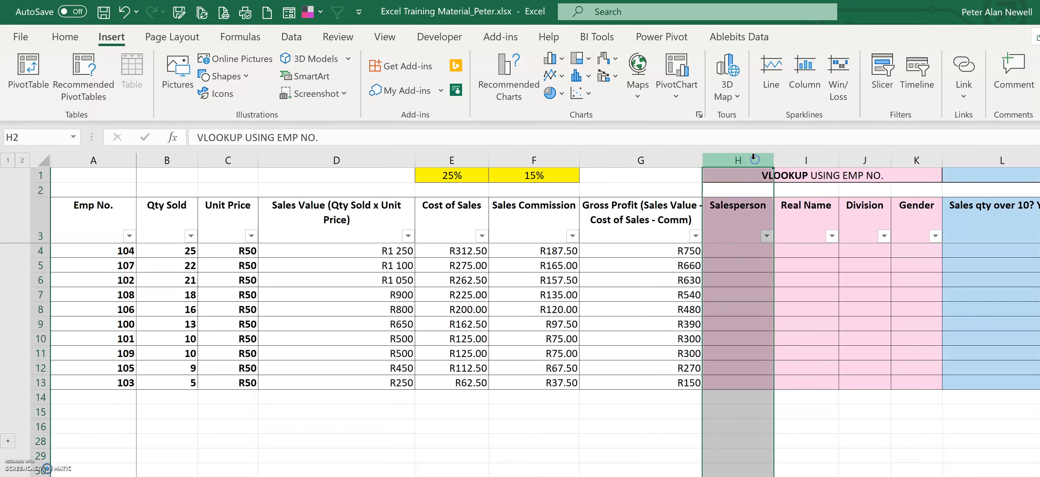
{"action": "key", "text": "ctrl+Page_Up"}
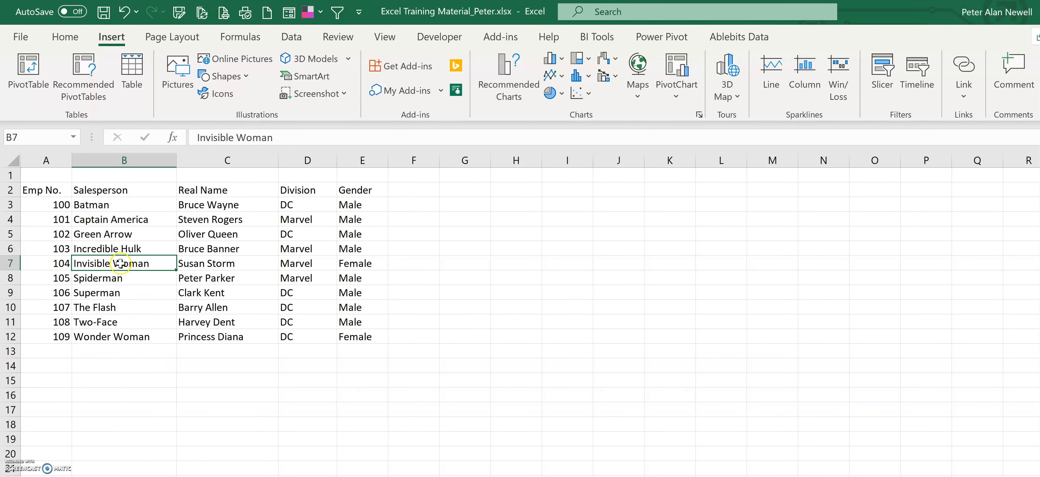
Step: Convert the employee list (Emp No. to Gender) into an Excel table
{"action": "left_click", "coordinate": [214, 249]}
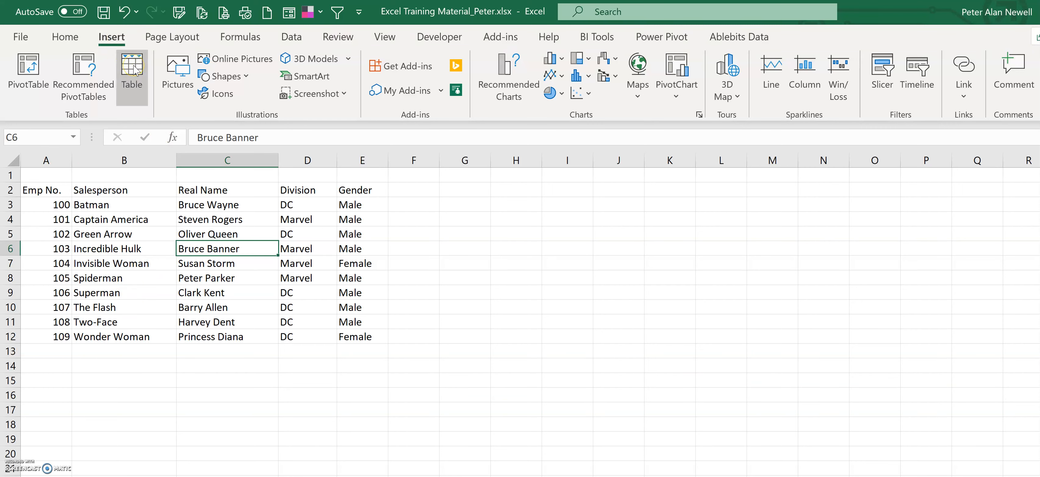
{"action": "left_click", "coordinate": [130, 85]}
{"action": "left_click", "coordinate": [170, 233]}
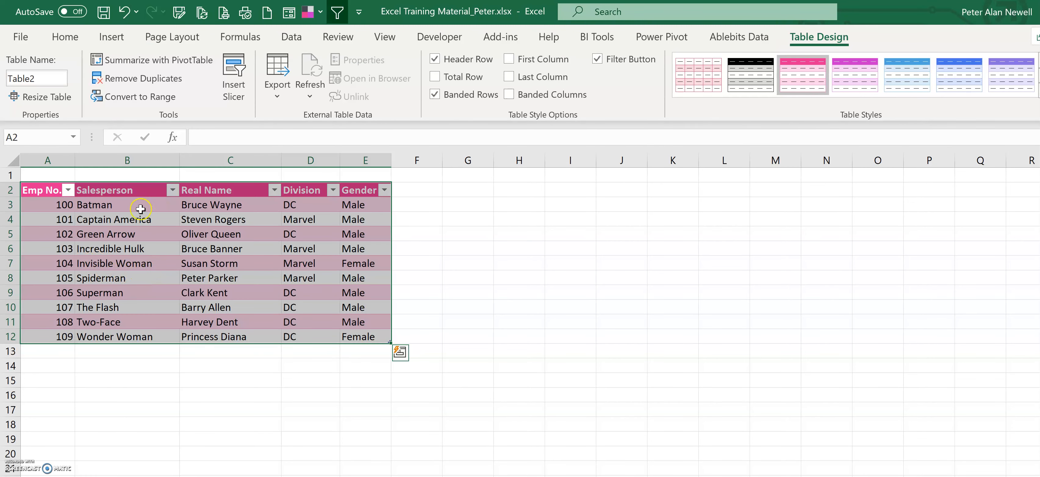
Step: Inspect the new table's name and the range it covers
{"action": "left_click", "coordinate": [54, 78]}
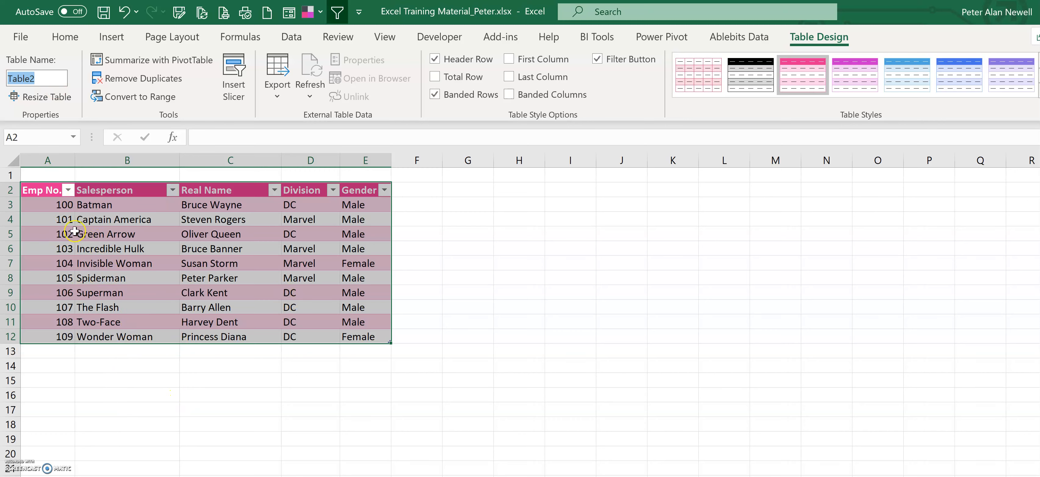
{"action": "left_click_drag", "start_coordinate": [53, 205], "coordinate": [375, 333]}
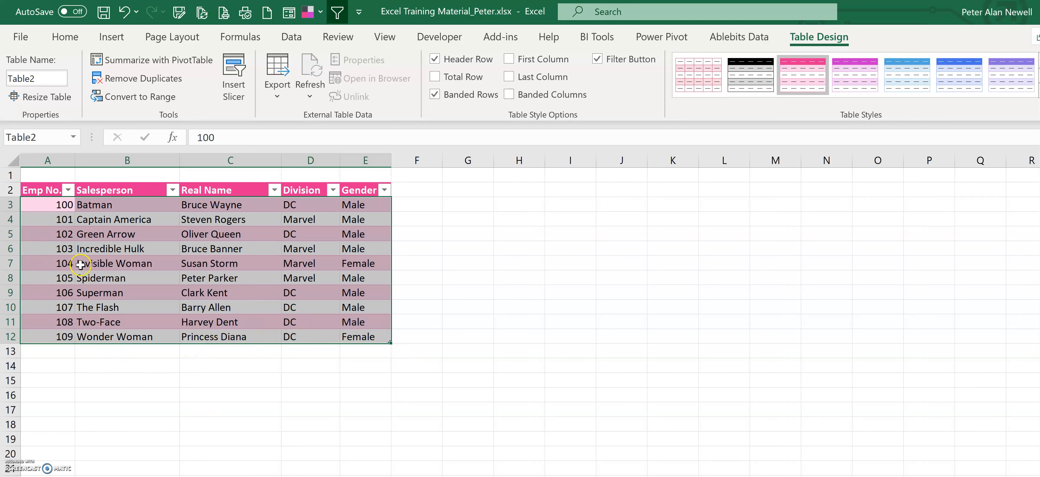
{"action": "left_click", "coordinate": [80, 255]}
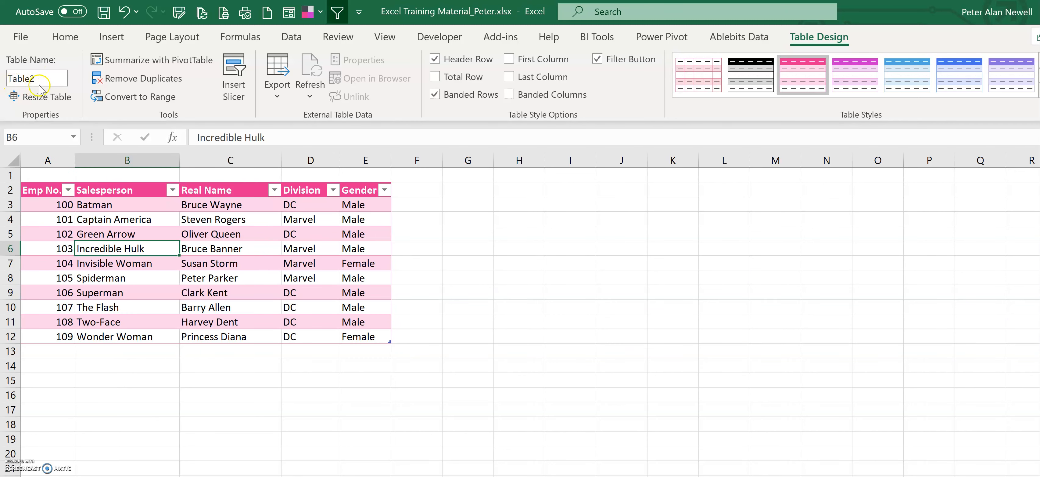
{"action": "left_click_drag", "start_coordinate": [62, 204], "coordinate": [384, 335]}
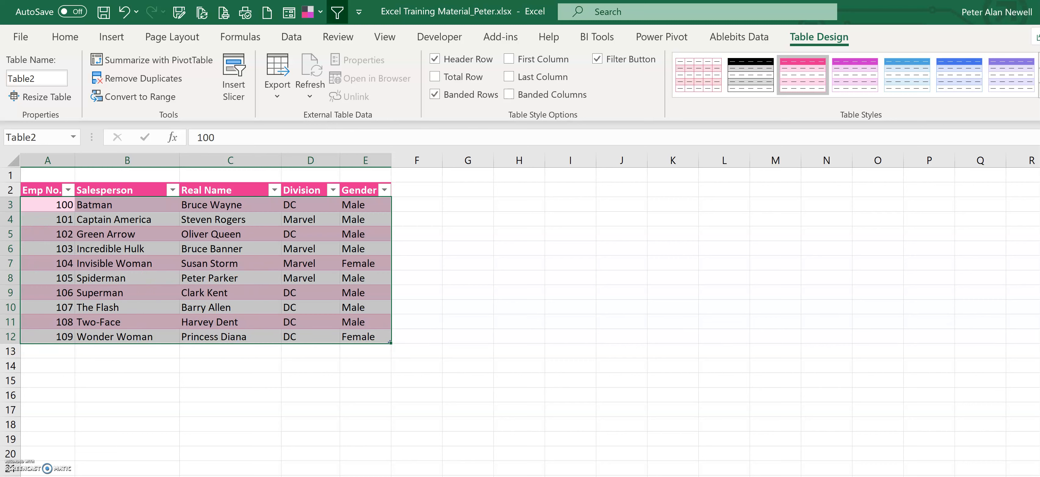
Step: Begin a VLOOKUP formula in the first Salesperson cell, using the row's Emp No. as lookup value
{"action": "key", "text": "ctrl+Page_Down"}
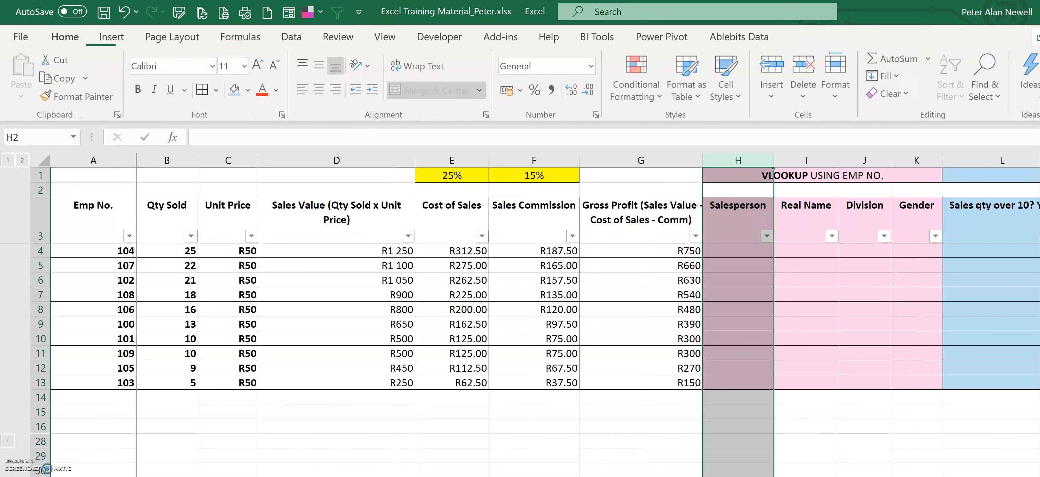
{"action": "left_click", "coordinate": [745, 215]}
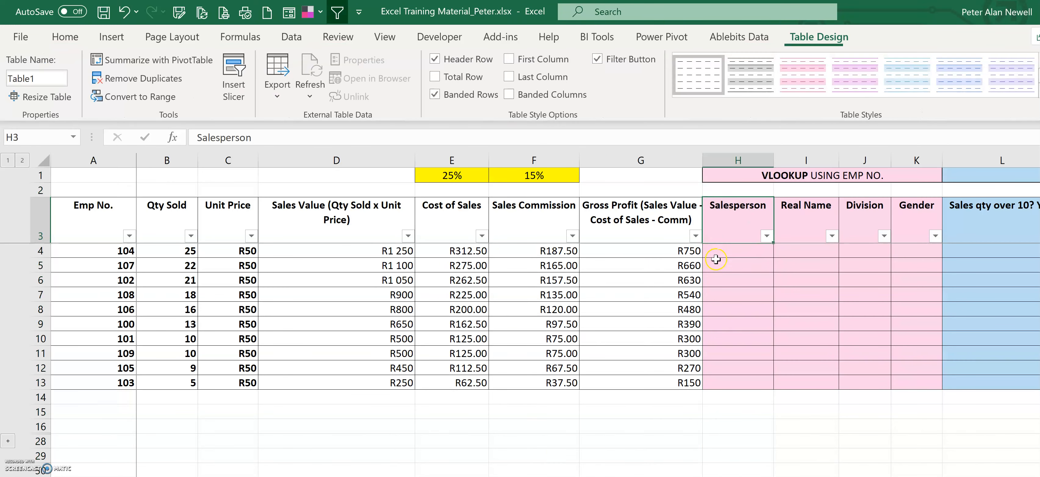
{"action": "left_click", "coordinate": [730, 252]}
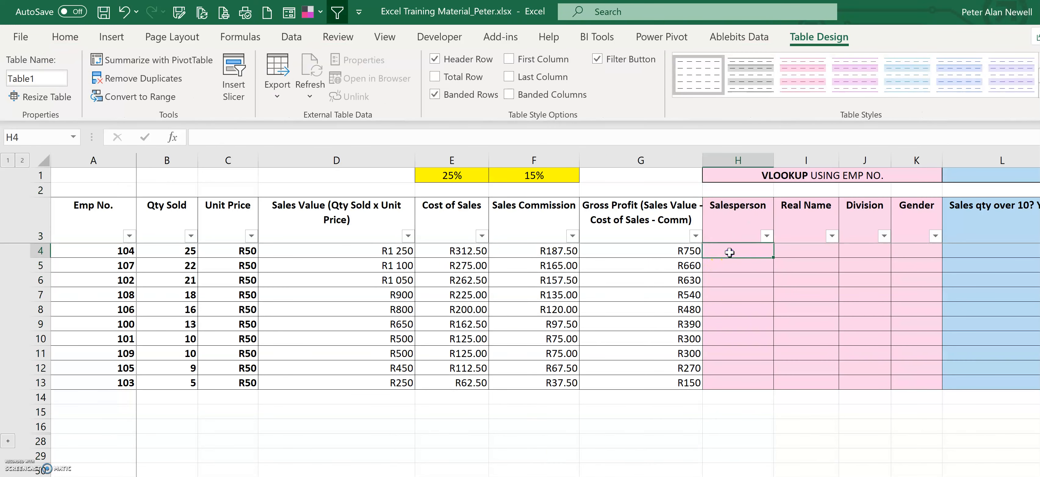
{"action": "type", "text": "=vlookup("}
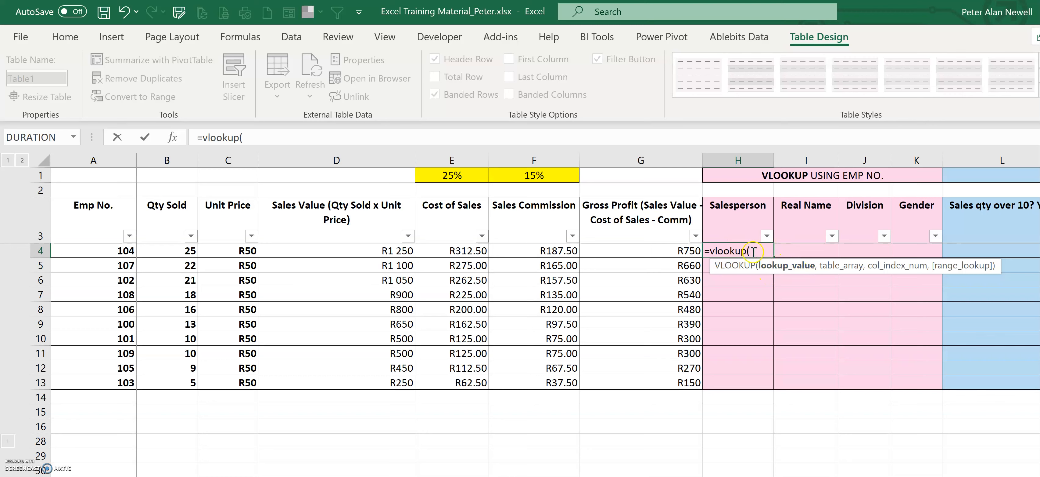
{"action": "left_click", "coordinate": [98, 252]}
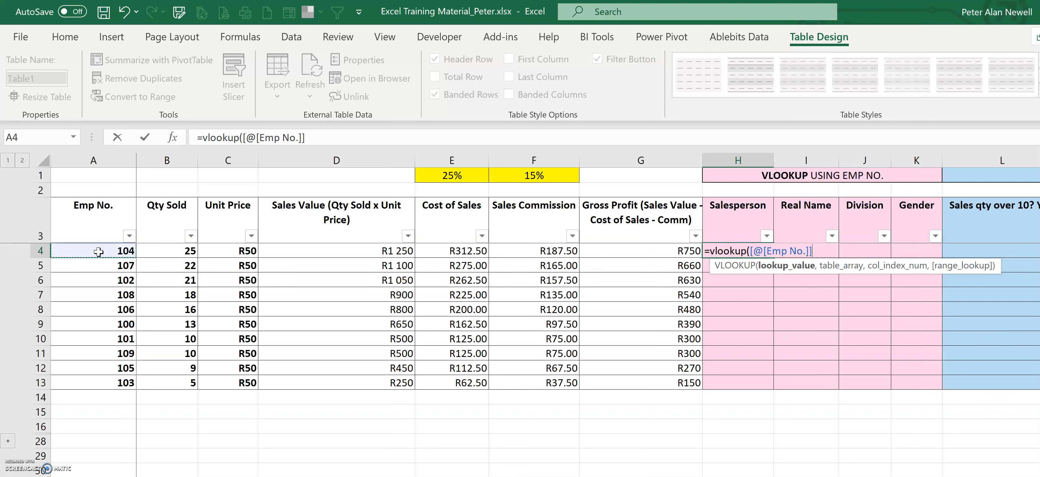
Step: Add Table2 as the formula's table array and clear the unfinished formula
{"action": "type", "text": ","}
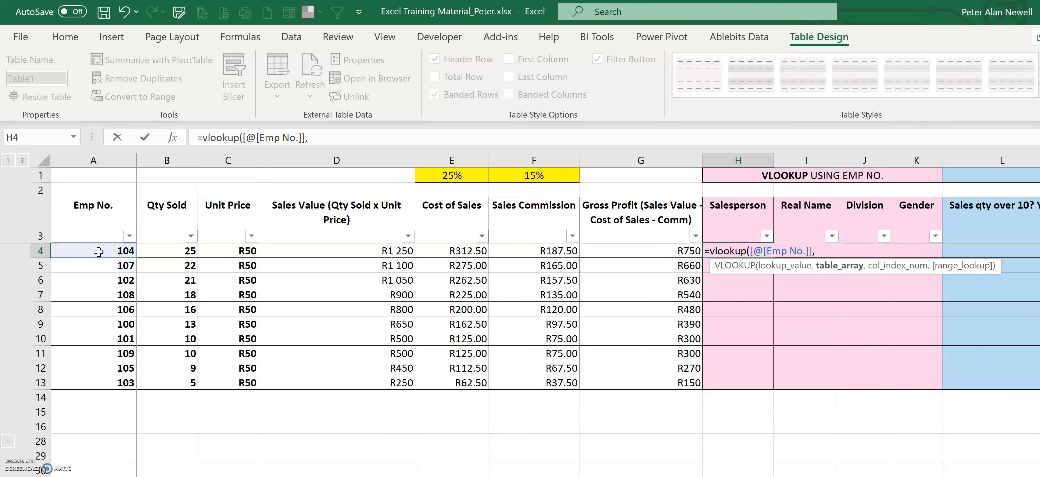
{"action": "type", "text": "T"}
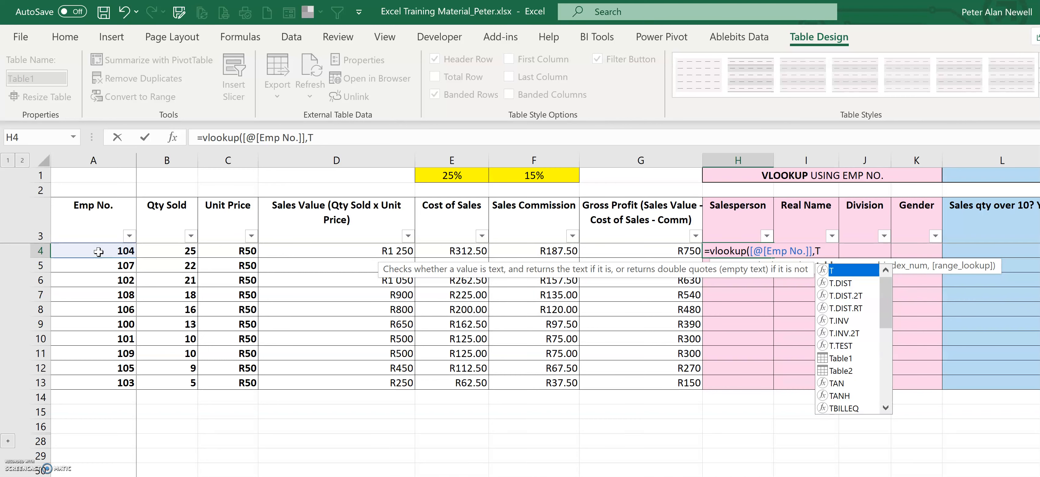
{"action": "double_click", "coordinate": [841, 371]}
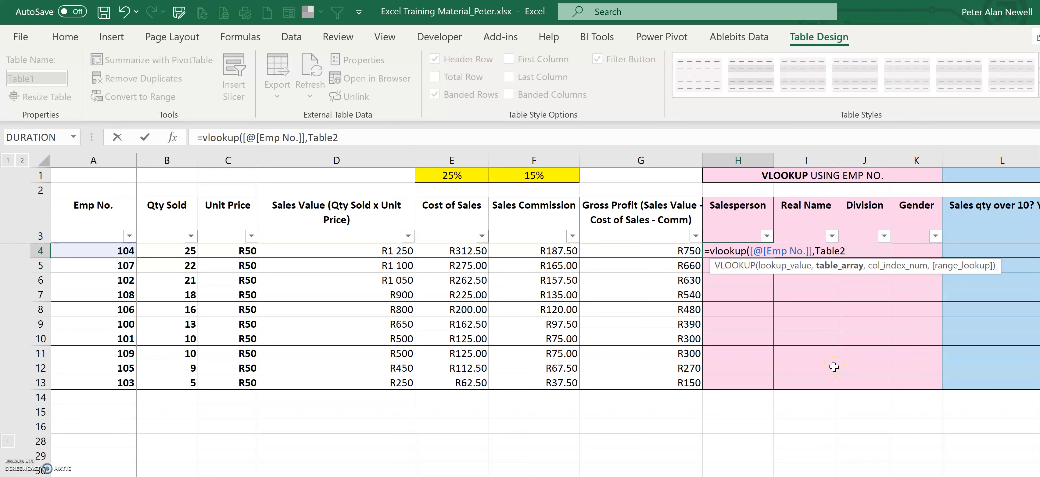
{"action": "type", "text": ","}
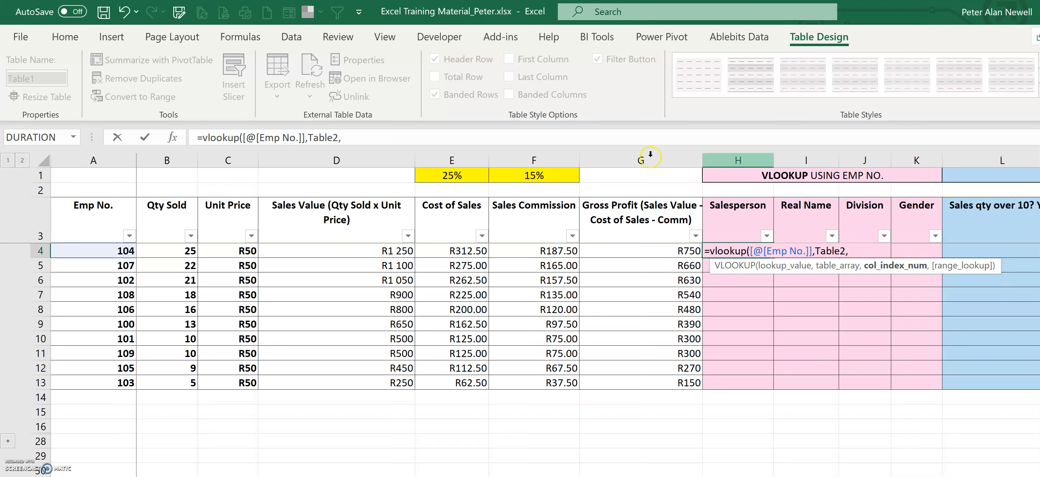
{"action": "left_click", "coordinate": [903, 267]}
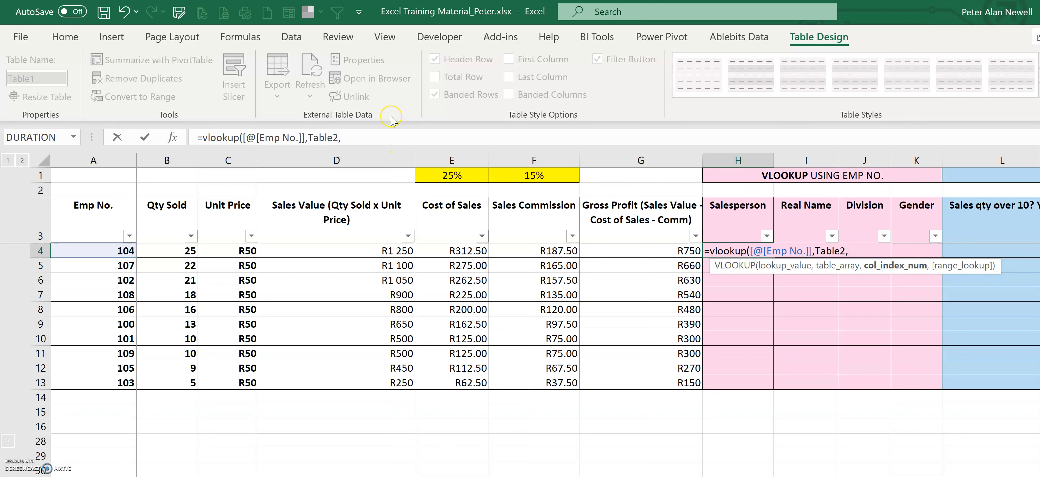
{"action": "left_click_drag", "start_coordinate": [356, 137], "coordinate": [127, 148]}
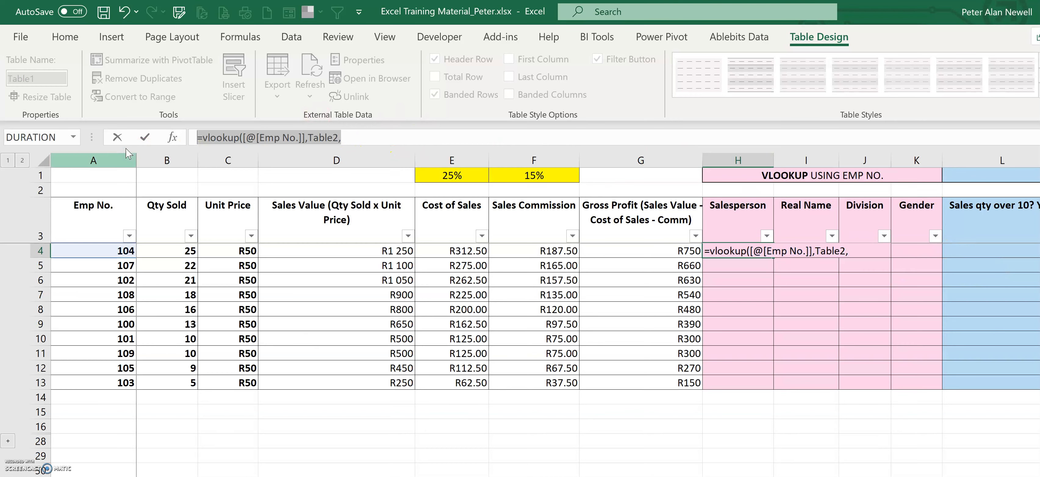
{"action": "key", "text": "Delete"}
Step: Switch to the employee sheet and inspect the Emp No. and Salesperson columns of Table2
{"action": "left_click", "coordinate": [315, 476]}
{"action": "left_click", "coordinate": [429, 475]}
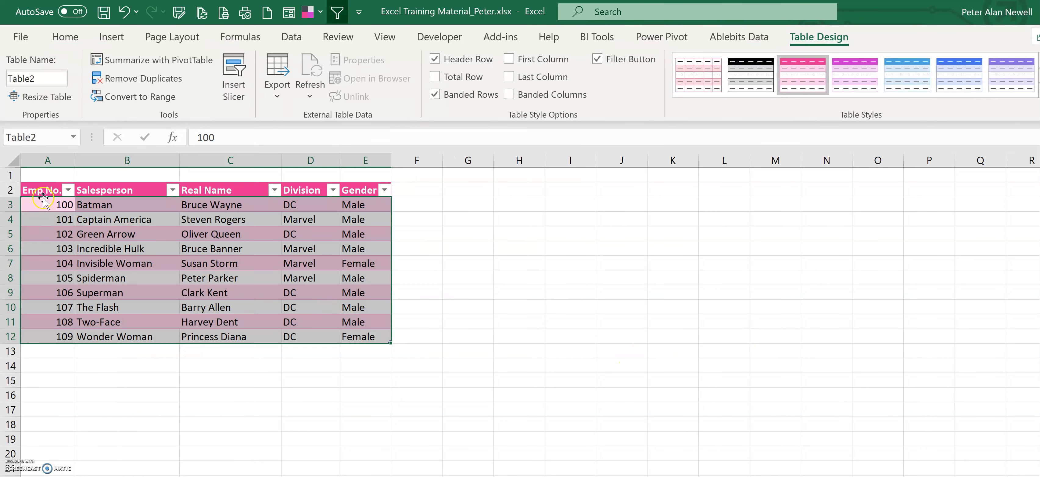
{"action": "left_click_drag", "start_coordinate": [47, 204], "coordinate": [45, 333]}
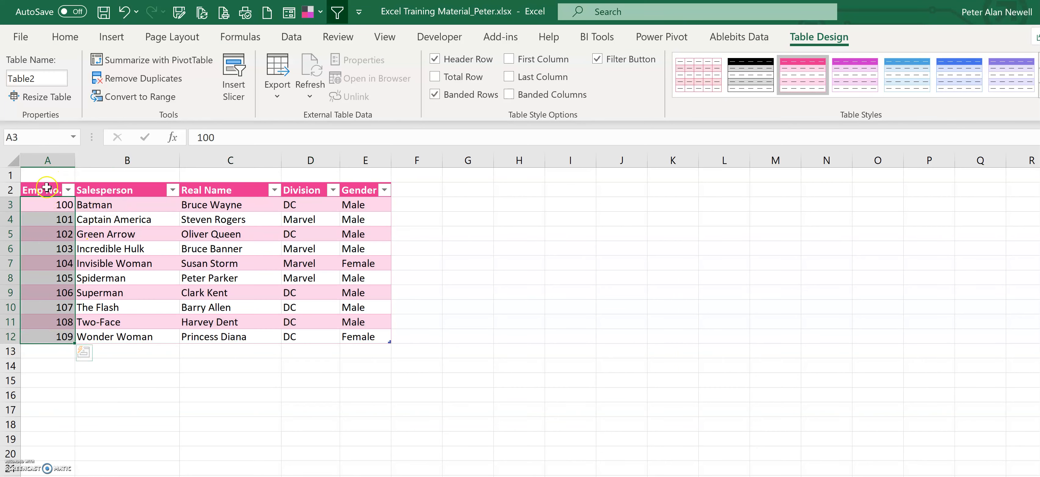
{"action": "left_click", "coordinate": [48, 160]}
{"action": "left_click", "coordinate": [138, 160]}
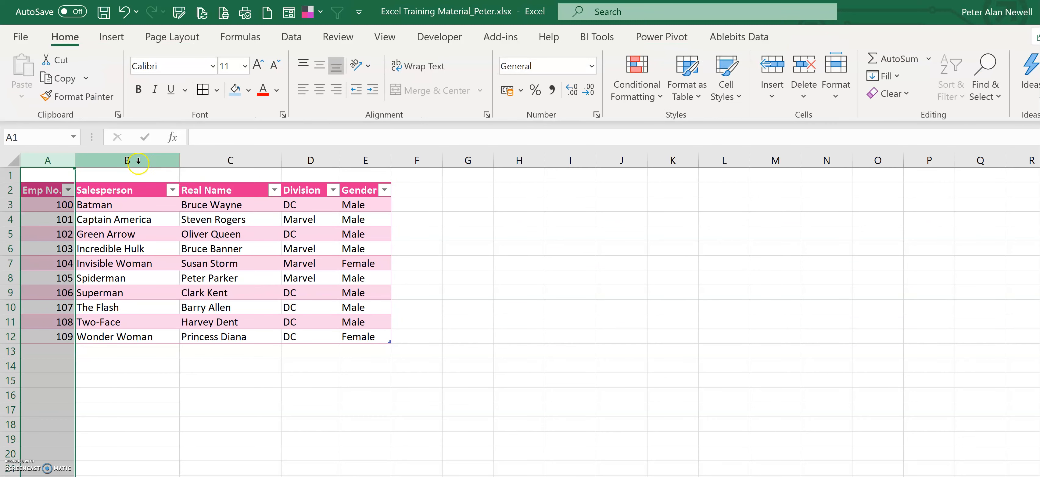
{"action": "left_click", "coordinate": [138, 161]}
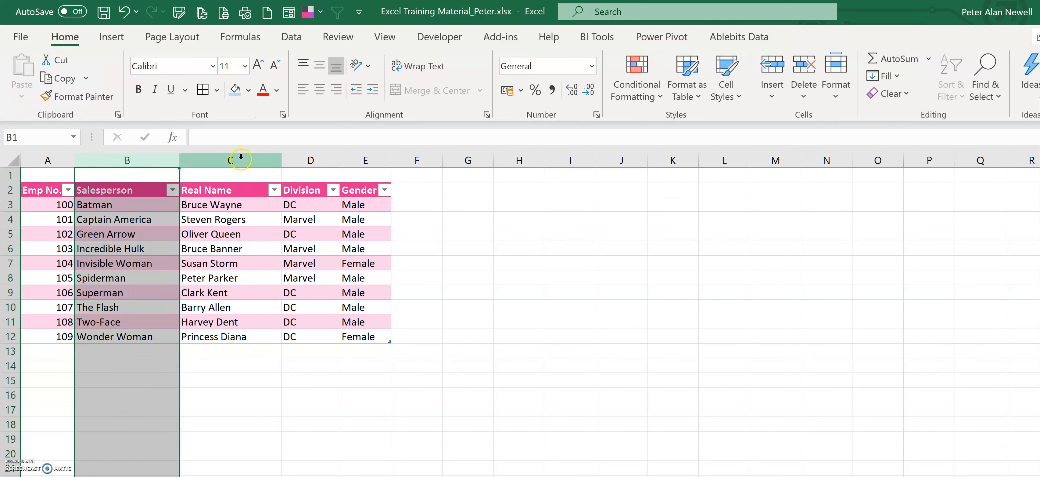
Step: Number the employee table's columns 1 to 5 in row 1 above the headers
{"action": "left_click", "coordinate": [63, 174]}
{"action": "type", "text": "1"}
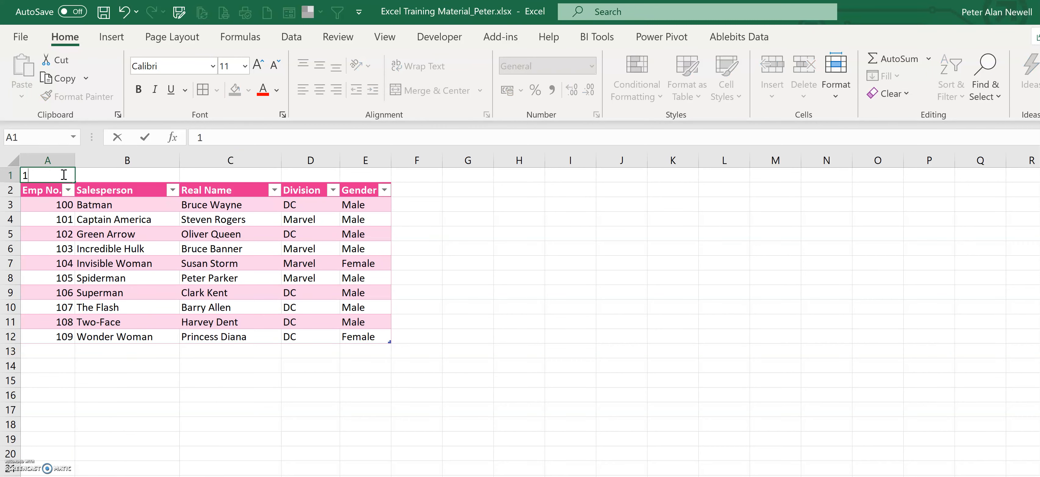
{"action": "key", "text": "Tab"}
{"action": "type", "text": "2"}
{"action": "key", "text": "Tab"}
{"action": "type", "text": "3"}
{"action": "key", "text": "Tab"}
{"action": "type", "text": "4"}
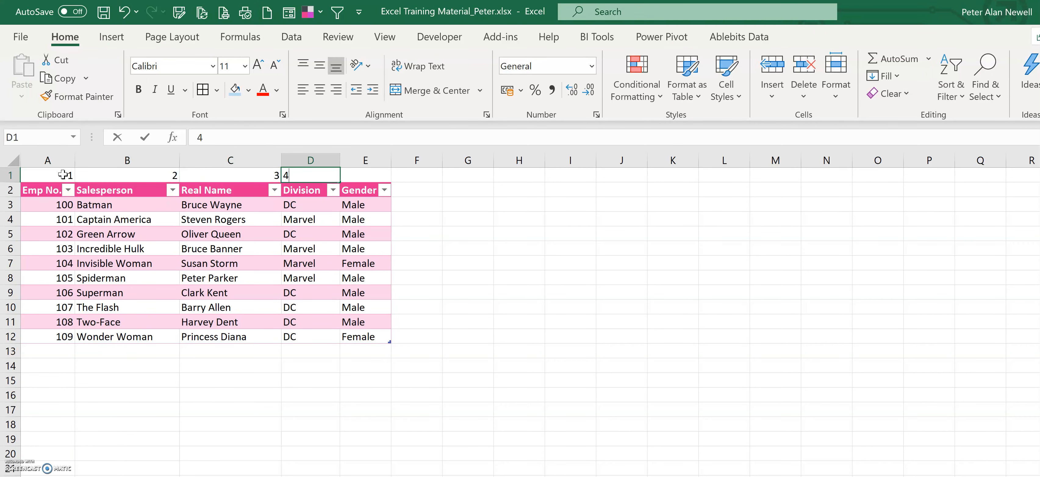
{"action": "key", "text": "Tab"}
{"action": "type", "text": "5"}
{"action": "key", "text": "Tab"}
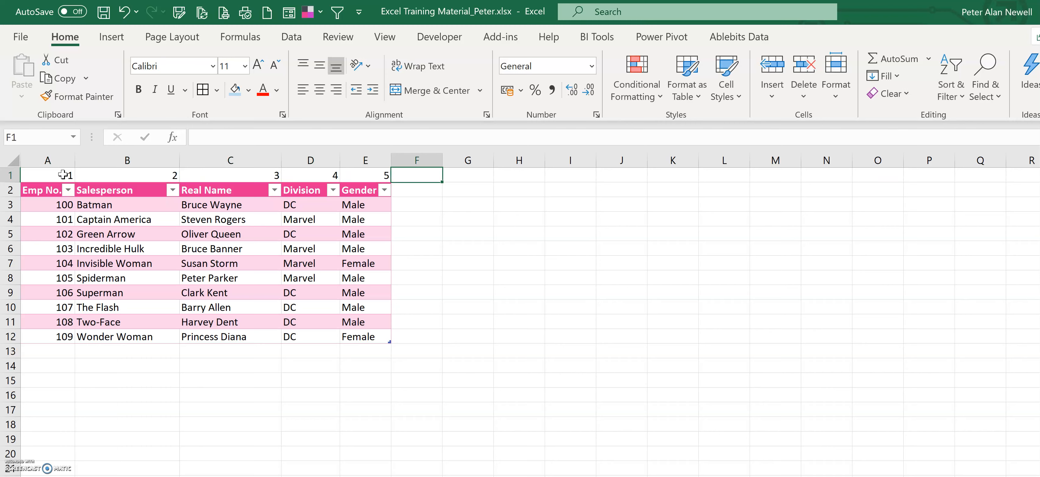
Step: Center the column numbers in A1:E1
{"action": "left_click_drag", "start_coordinate": [61, 175], "coordinate": [359, 176]}
{"action": "left_click", "coordinate": [319, 65]}
{"action": "left_click", "coordinate": [320, 89]}
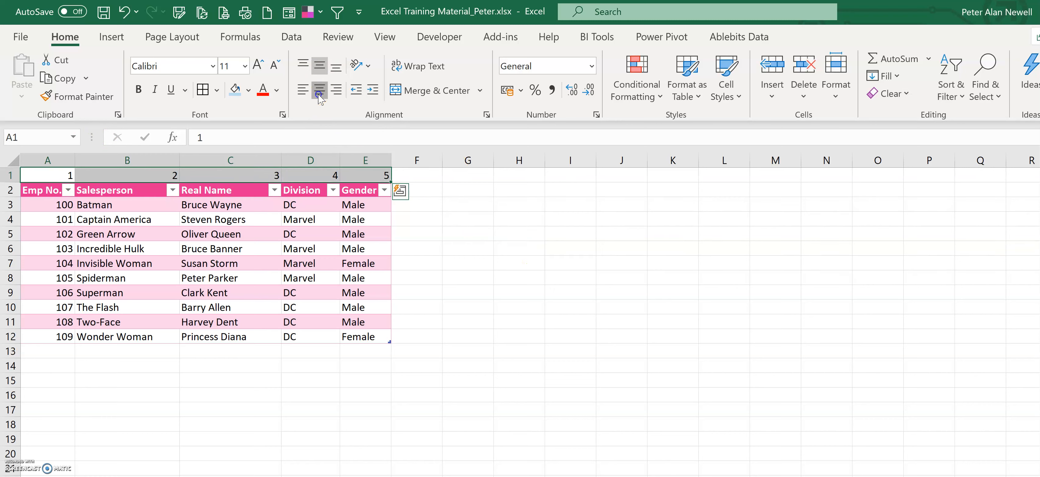
Step: Highlight the Salesperson column under number 2 to show its position in the table
{"action": "left_click", "coordinate": [519, 263]}
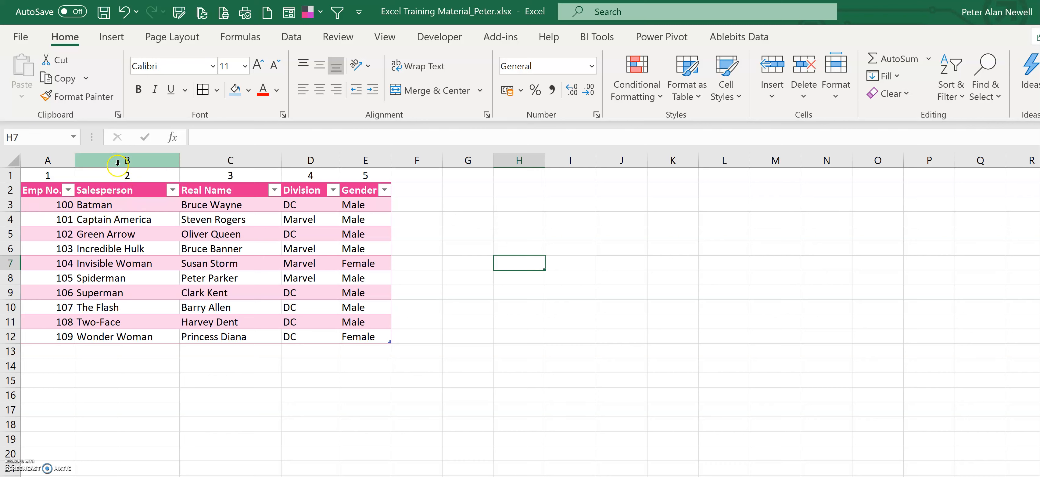
{"action": "left_click_drag", "start_coordinate": [127, 174], "coordinate": [127, 270]}
{"action": "left_click_drag", "start_coordinate": [127, 333], "coordinate": [127, 335]}
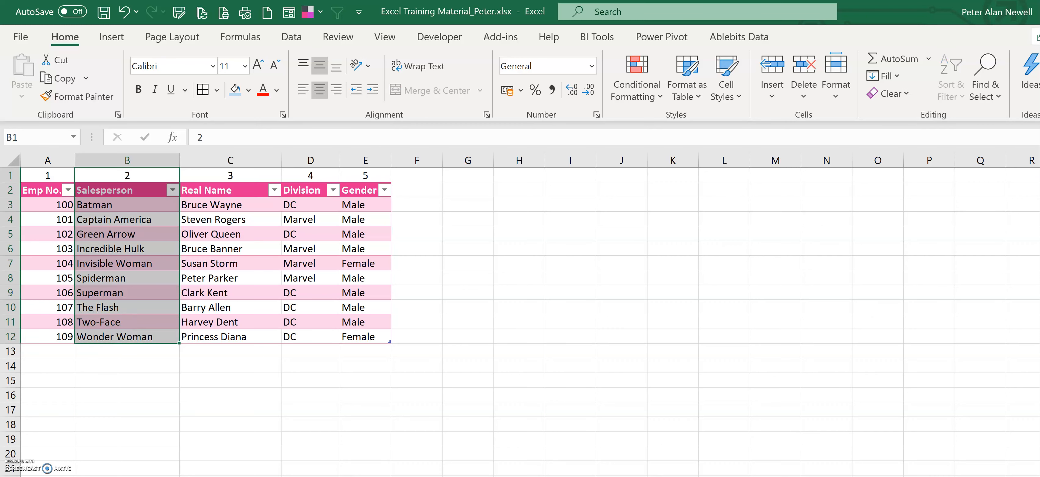
Step: In the first Salesperson cell, enter =VLOOKUP([@[Emp No.]],Table2,2,FALSE) to fill the Salesperson column
{"action": "key", "text": "ctrl+Page_Up"}
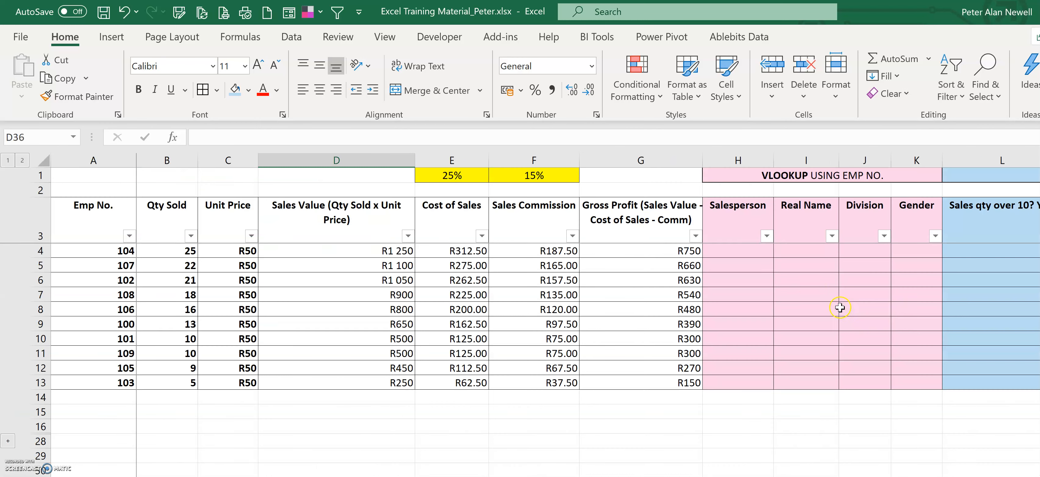
{"action": "left_click", "coordinate": [732, 254]}
{"action": "type", "text": "=vllokup("}
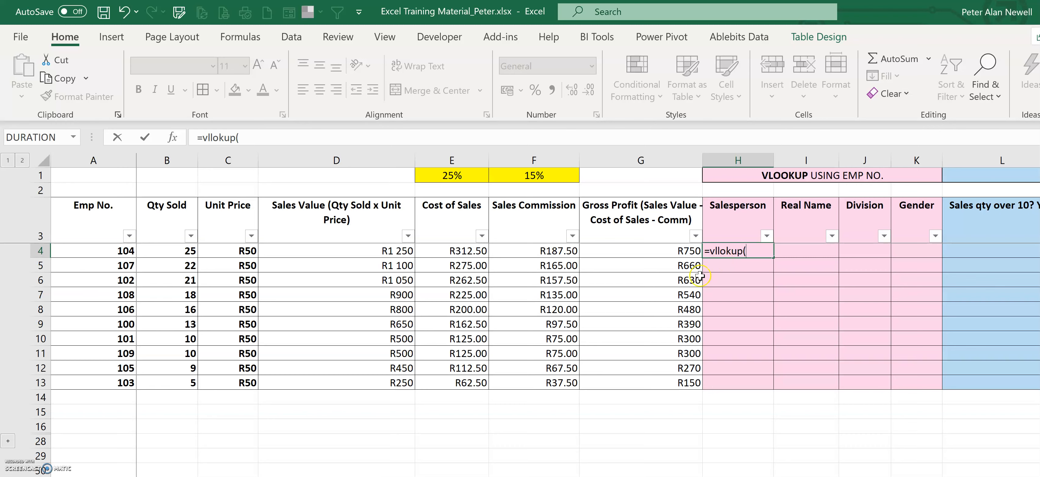
{"action": "left_click_drag", "start_coordinate": [752, 251], "coordinate": [710, 251]}
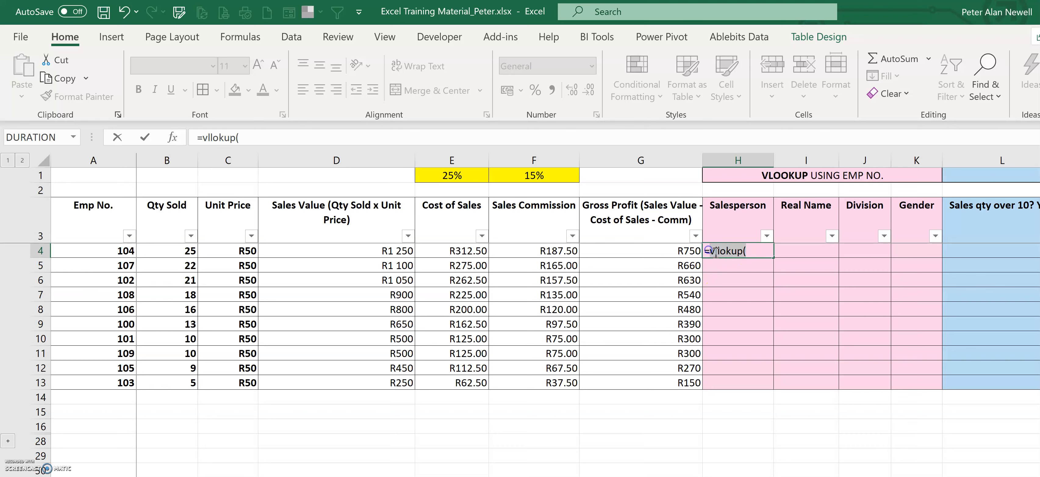
{"action": "type", "text": "vlookup("}
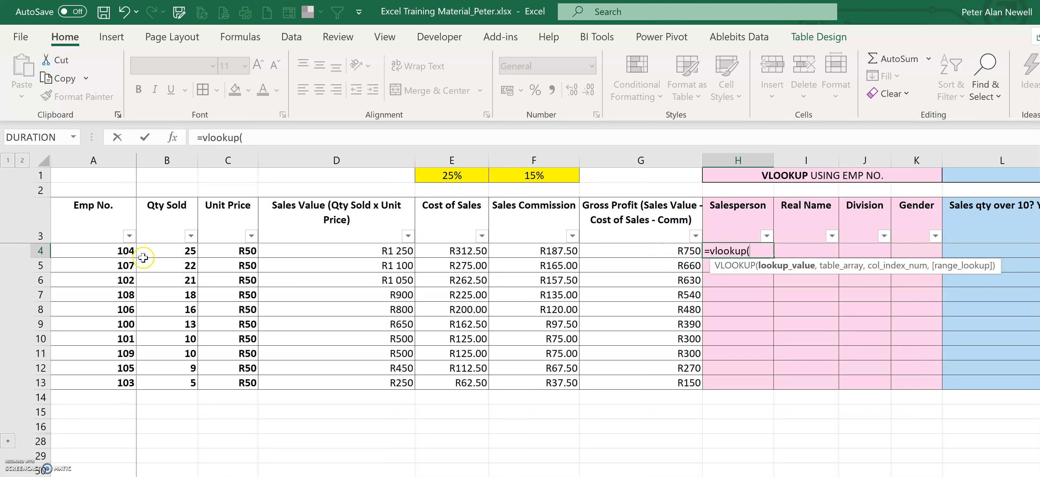
{"action": "left_click", "coordinate": [122, 252]}
{"action": "type", "text": ","}
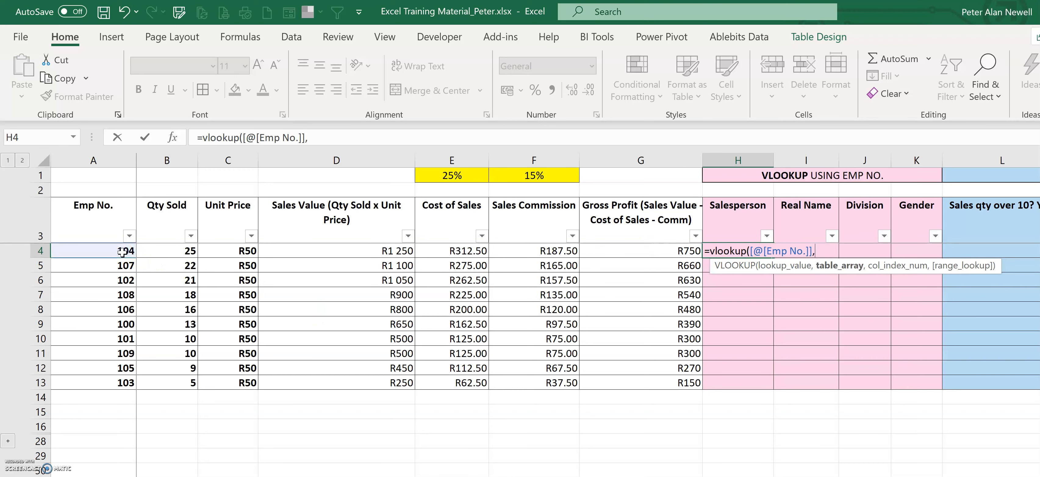
{"action": "type", "text": "Table2,"}
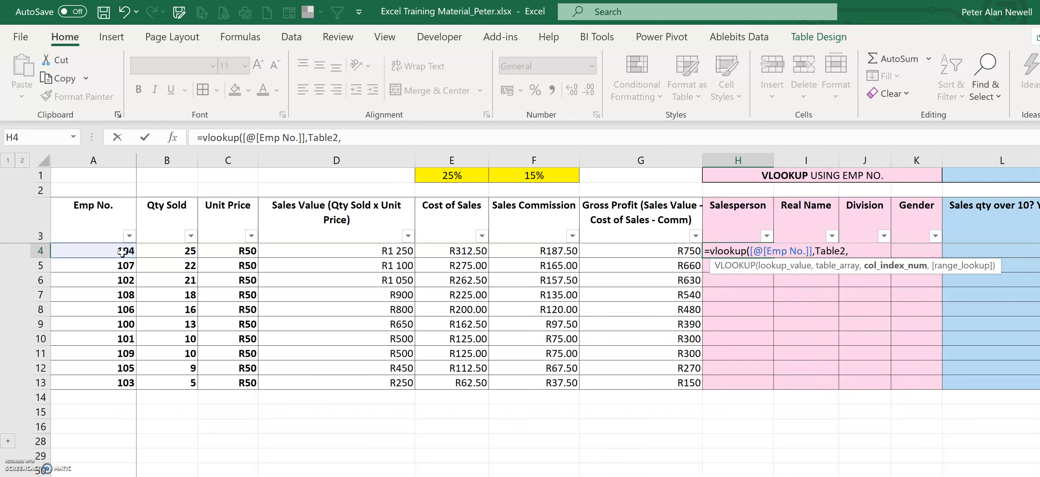
{"action": "type", "text": "2,"}
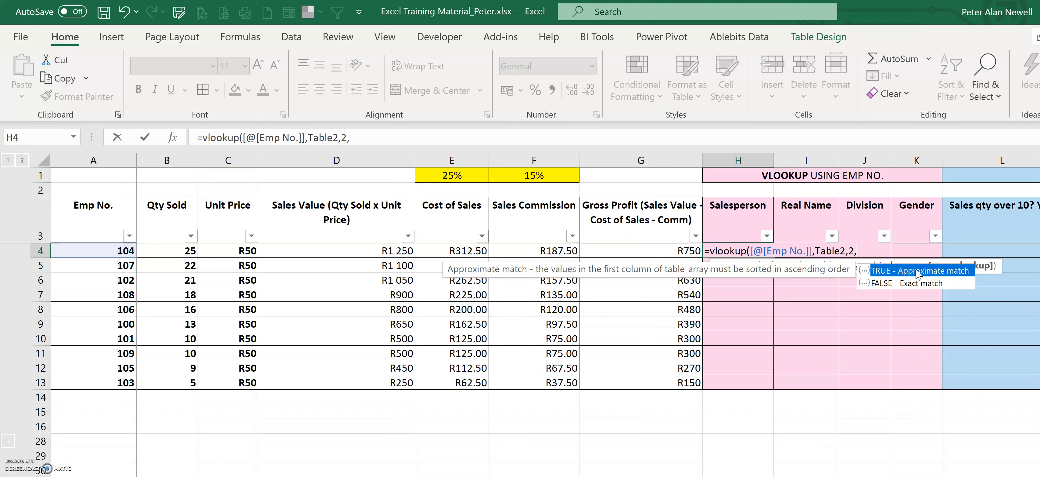
{"action": "left_click", "coordinate": [913, 287]}
{"action": "left_click", "coordinate": [914, 286]}
{"action": "double_click", "coordinate": [914, 286]}
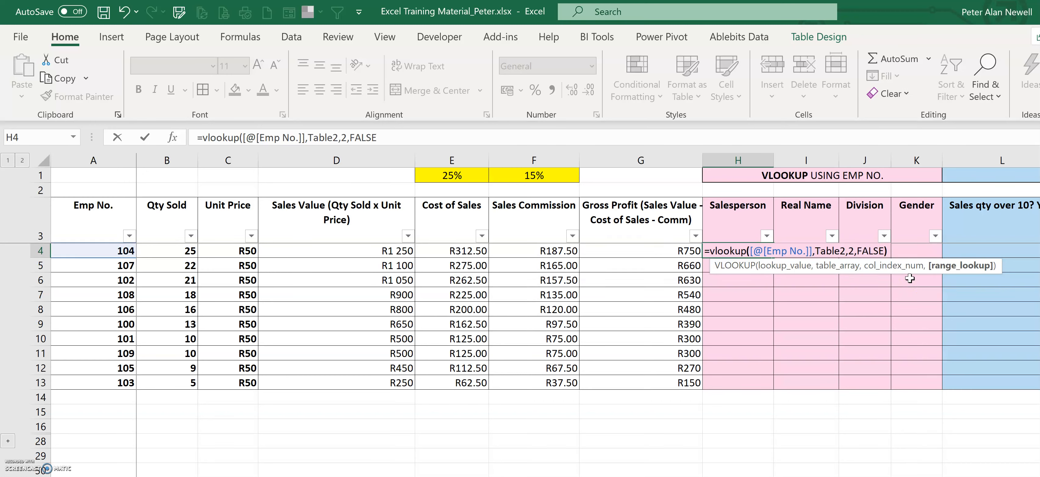
{"action": "key", "text": "Return"}
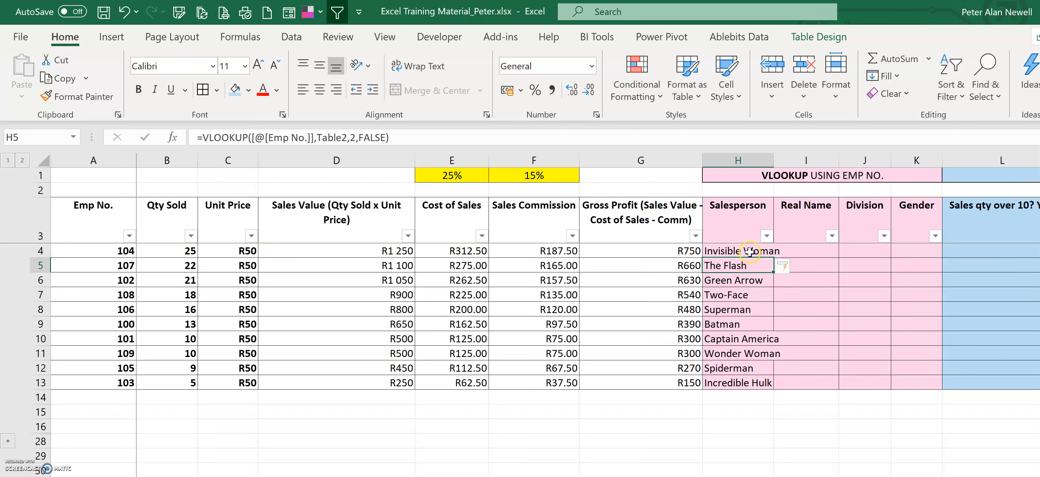
Step: Widen the Salesperson column to fit the names
{"action": "left_click_drag", "start_coordinate": [773, 159], "coordinate": [791, 160]}
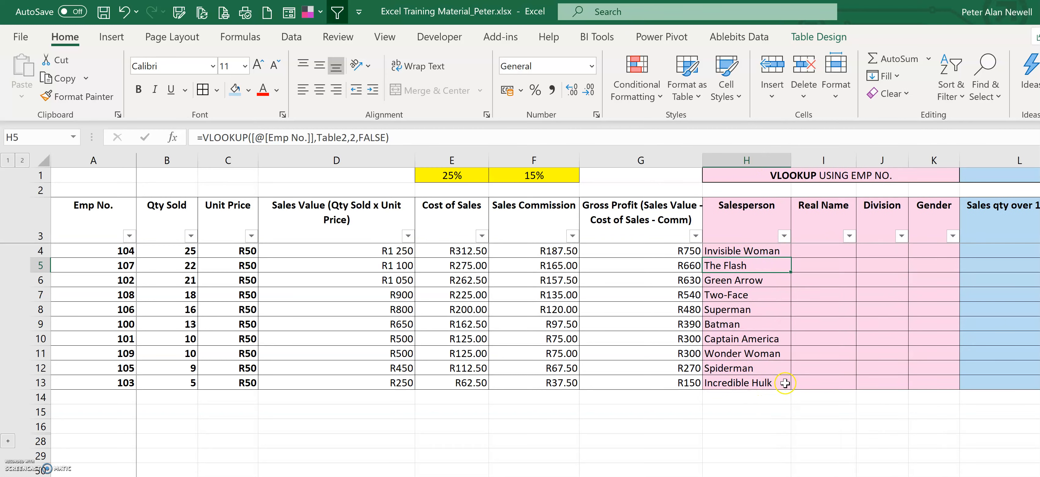
{"action": "left_click", "coordinate": [822, 222]}
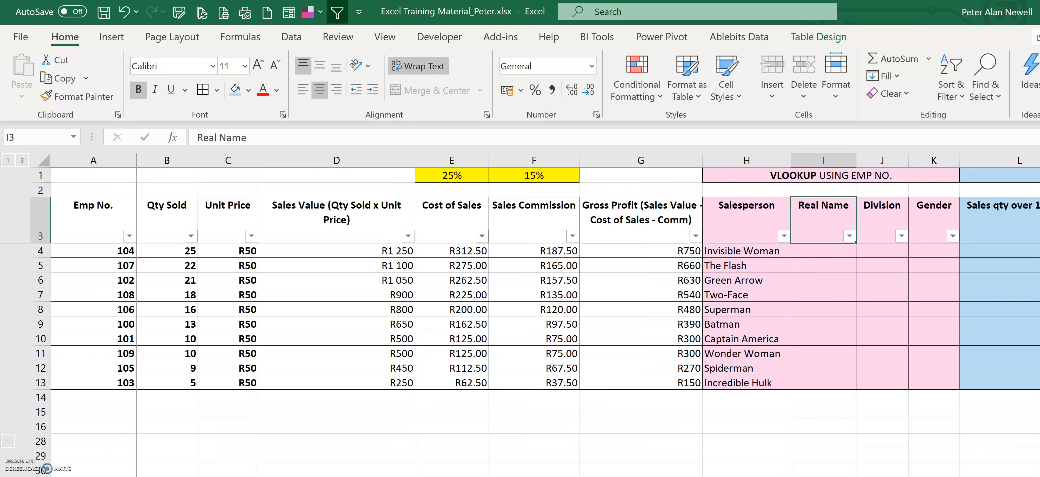
Step: Check on the employee sheet that Real Name is column 3 of the table
{"action": "key", "text": "ctrl+Page_Down"}
{"action": "left_click", "coordinate": [215, 163]}
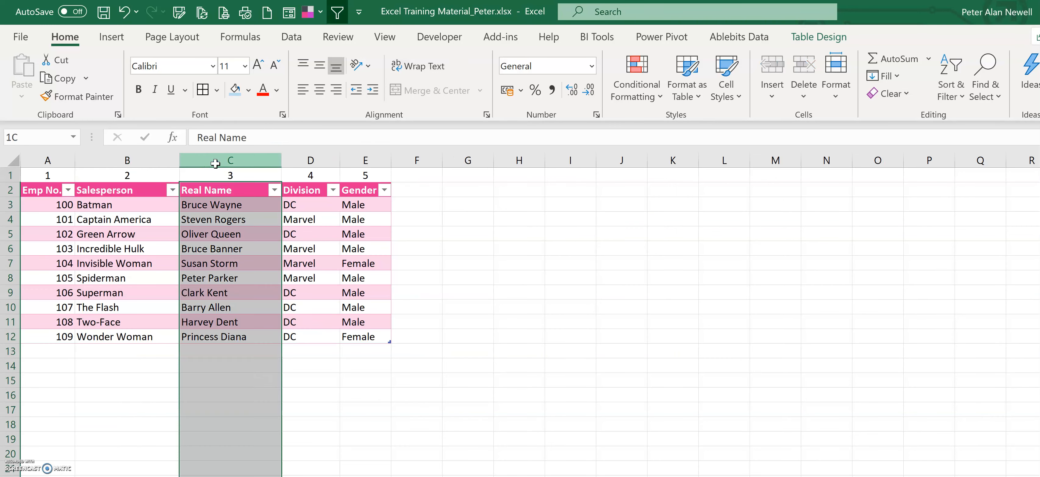
{"action": "left_click_drag", "start_coordinate": [216, 175], "coordinate": [218, 347]}
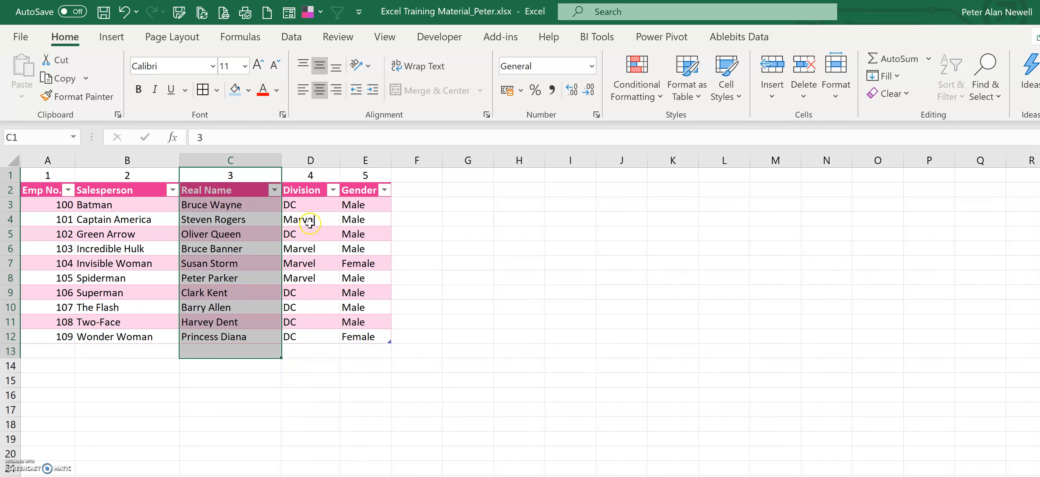
{"action": "key", "text": "ctrl+Page_Up"}
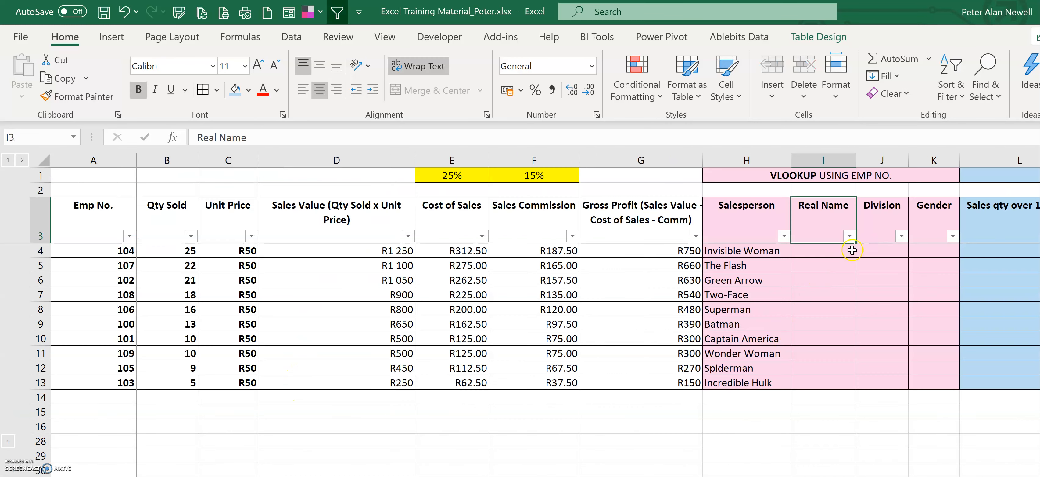
Step: In the first Real Name cell, enter =VLOOKUP([@[Emp No.]],Table2,3,FALSE) to fill the Real Name column
{"action": "left_click", "coordinate": [823, 250]}
{"action": "type", "text": "=vlo"}
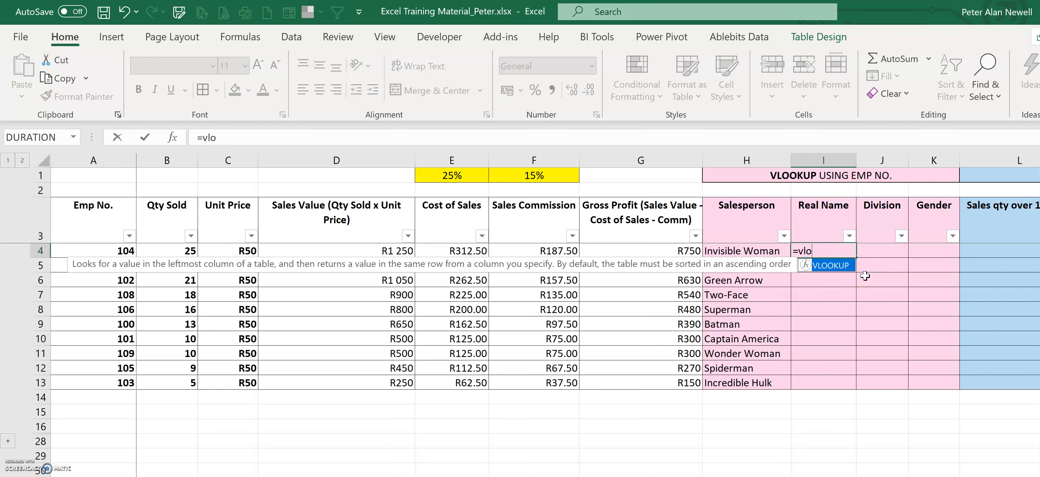
{"action": "type", "text": "okup("}
{"action": "left_click", "coordinate": [111, 251]}
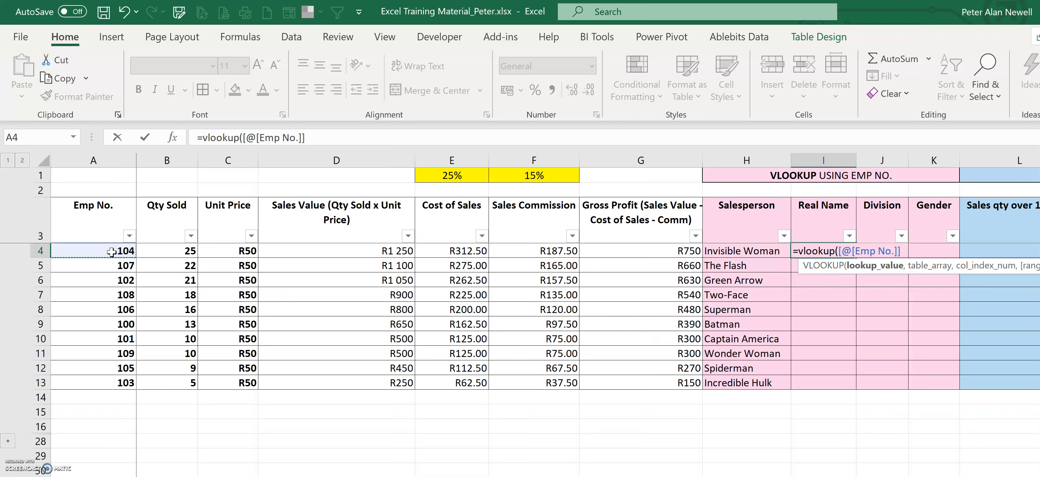
{"action": "type", "text": ","}
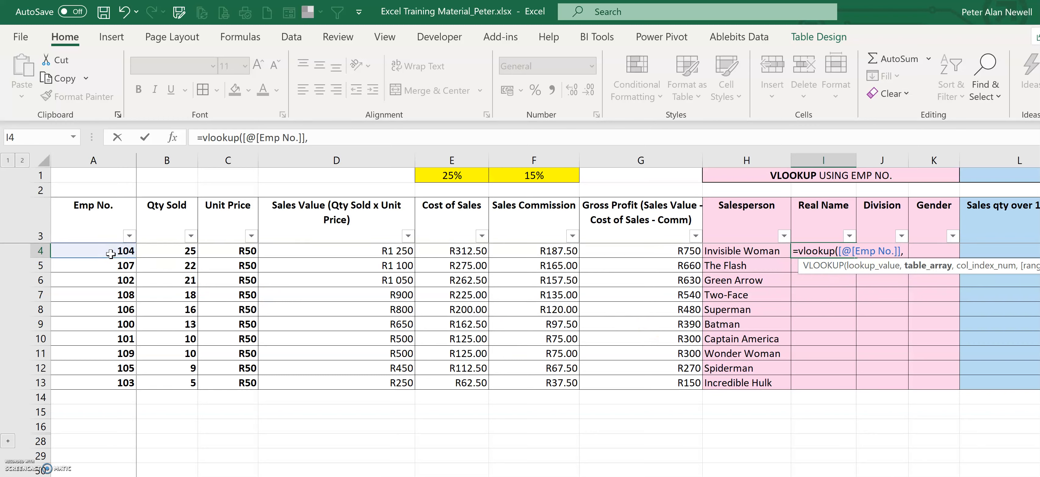
{"action": "type", "text": "Table2,"}
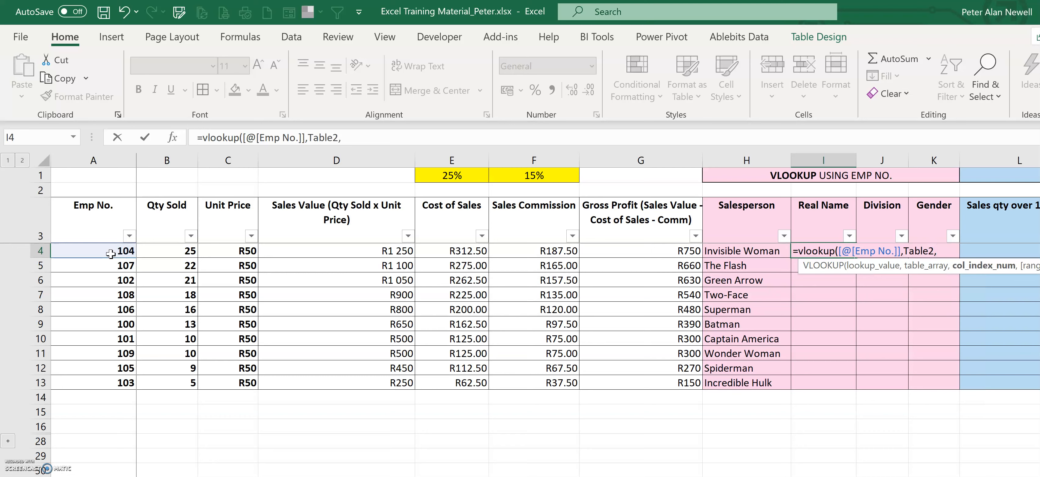
{"action": "type", "text": "3,"}
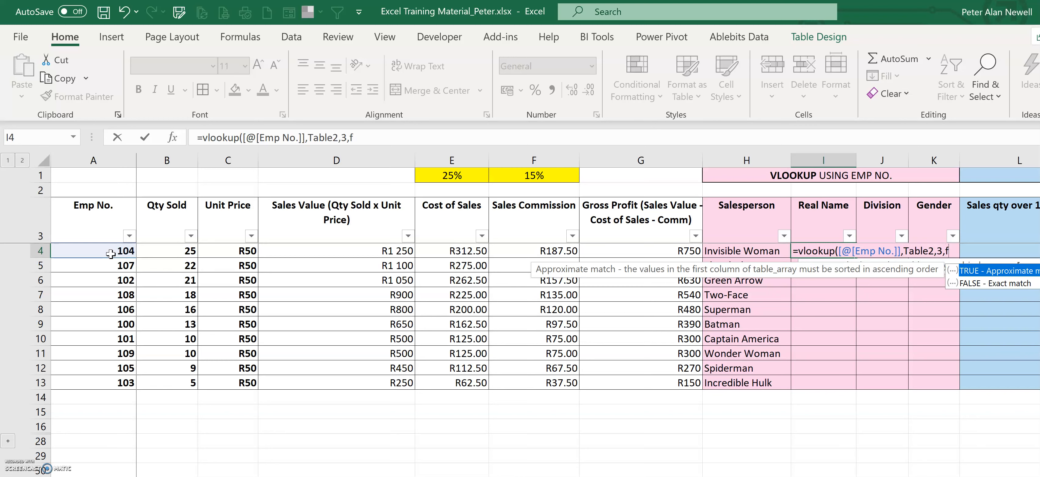
{"action": "type", "text": "false)"}
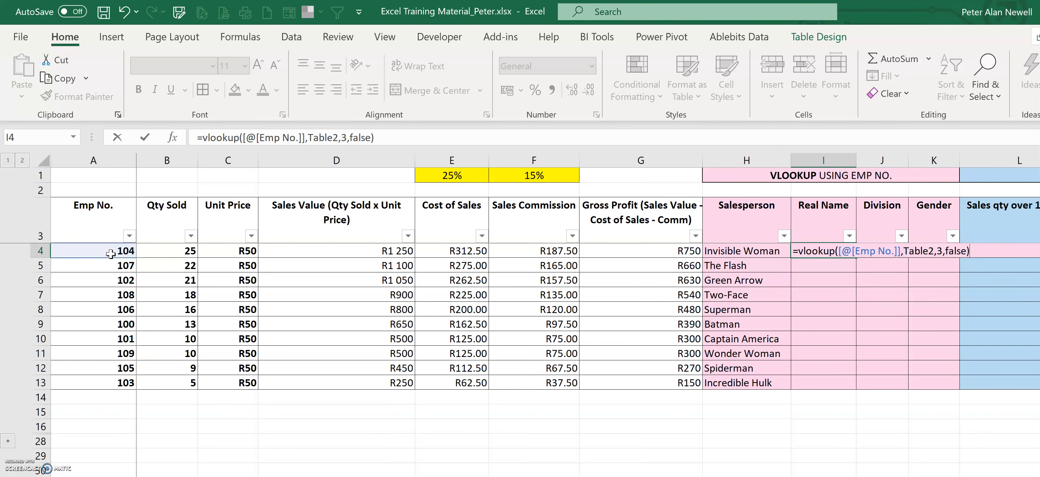
{"action": "key", "text": "Return"}
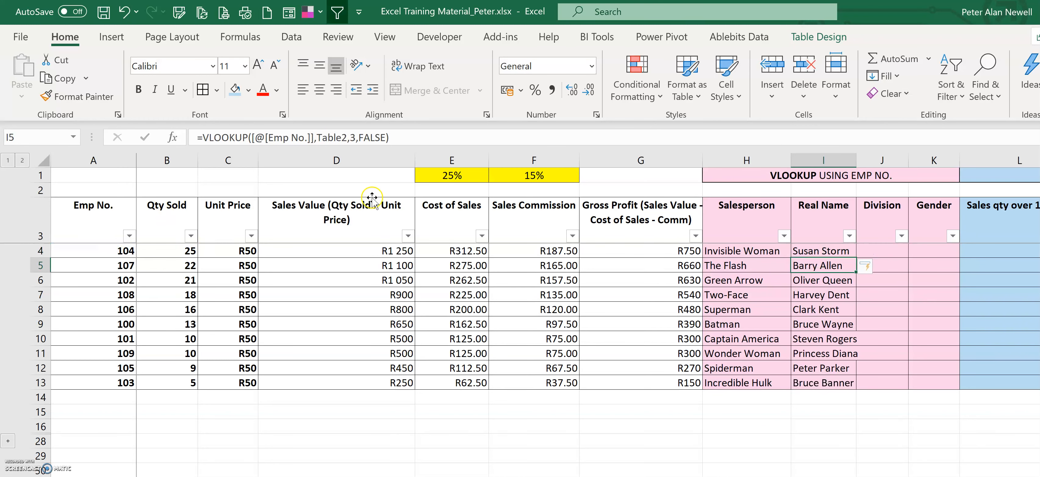
Step: In the first Division cell, enter =VLOOKUP([@[Emp No.]],Table2,4,FALSE) to fill the Division column
{"action": "left_click", "coordinate": [890, 251]}
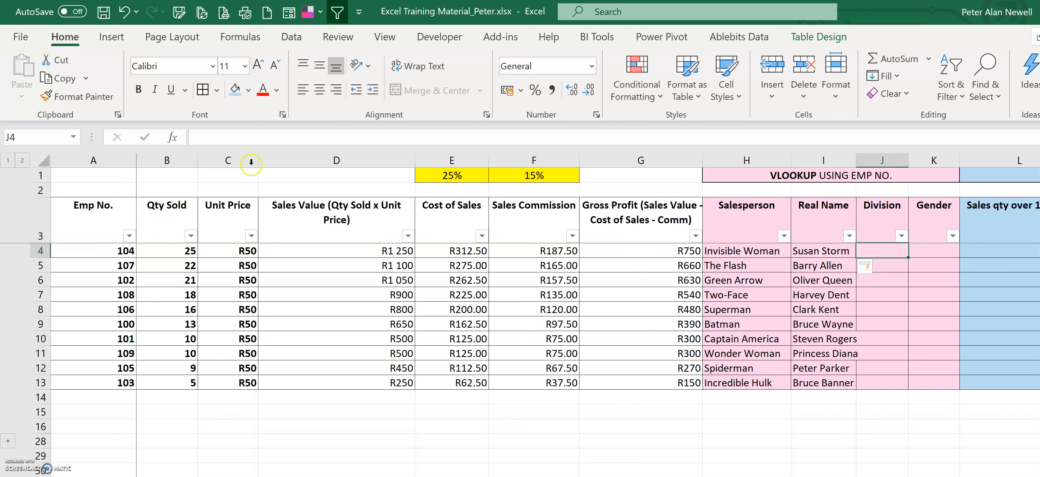
{"action": "left_click", "coordinate": [245, 139]}
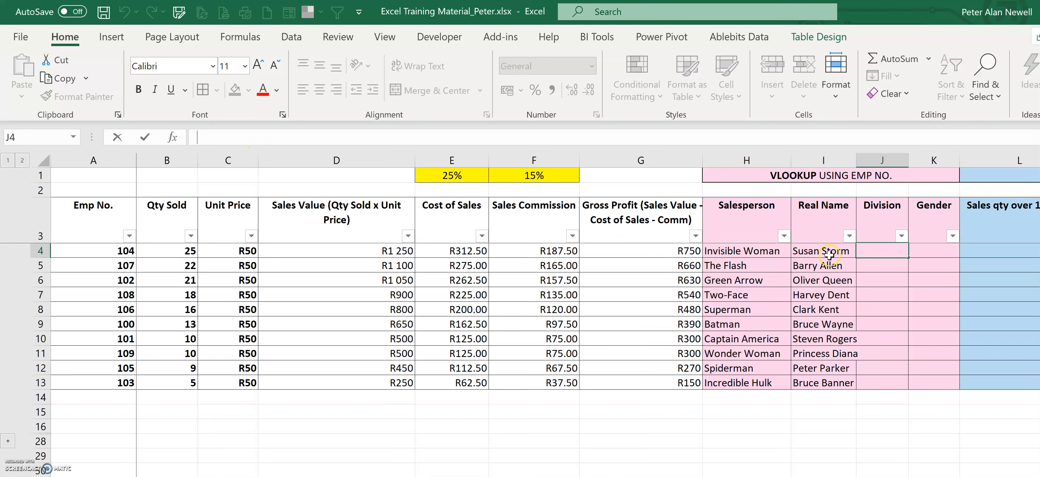
{"action": "type", "text": "=vlookup("}
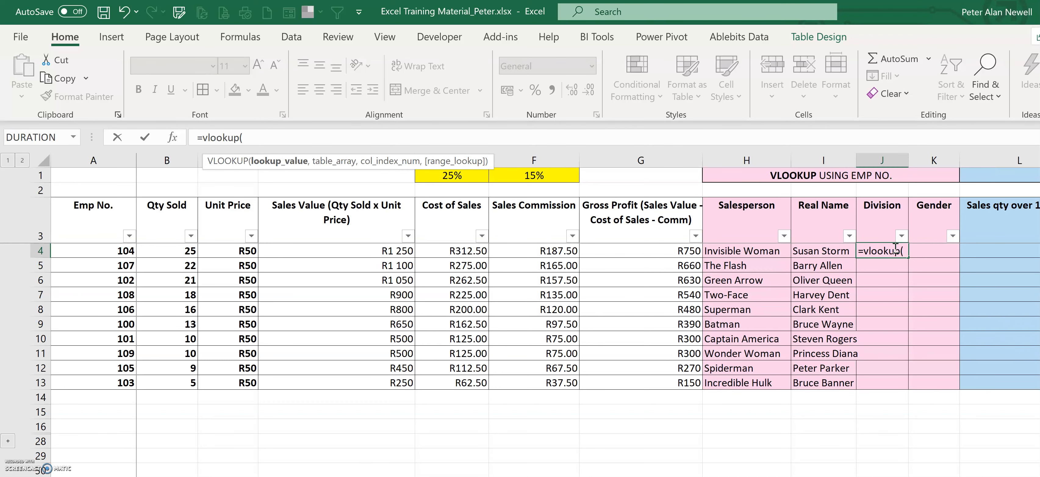
{"action": "left_click", "coordinate": [122, 253]}
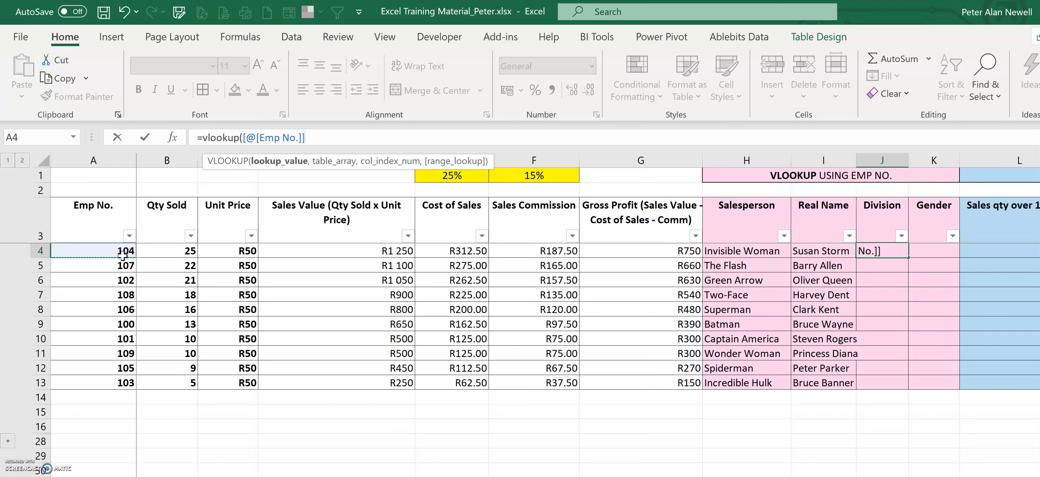
{"action": "type", "text": ",Table2,"}
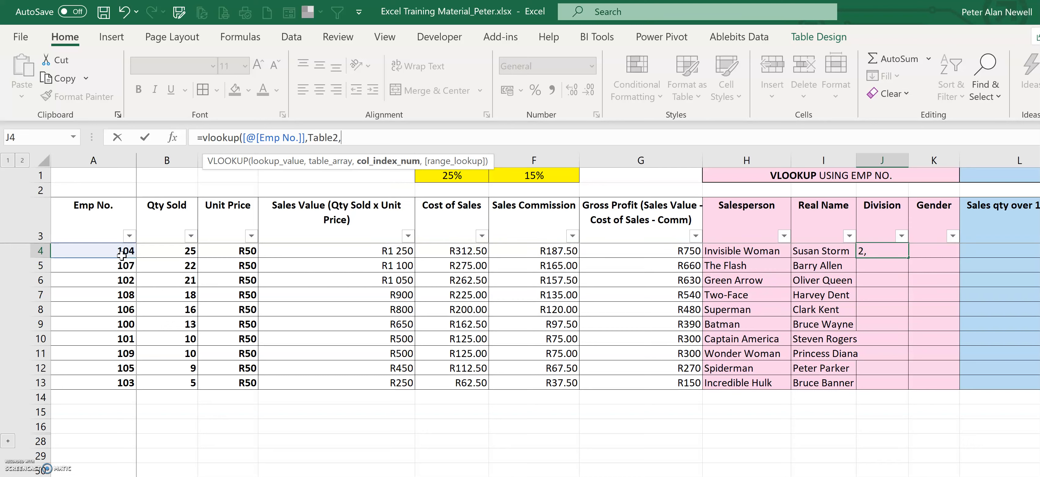
{"action": "type", "text": "3,fasle)"}
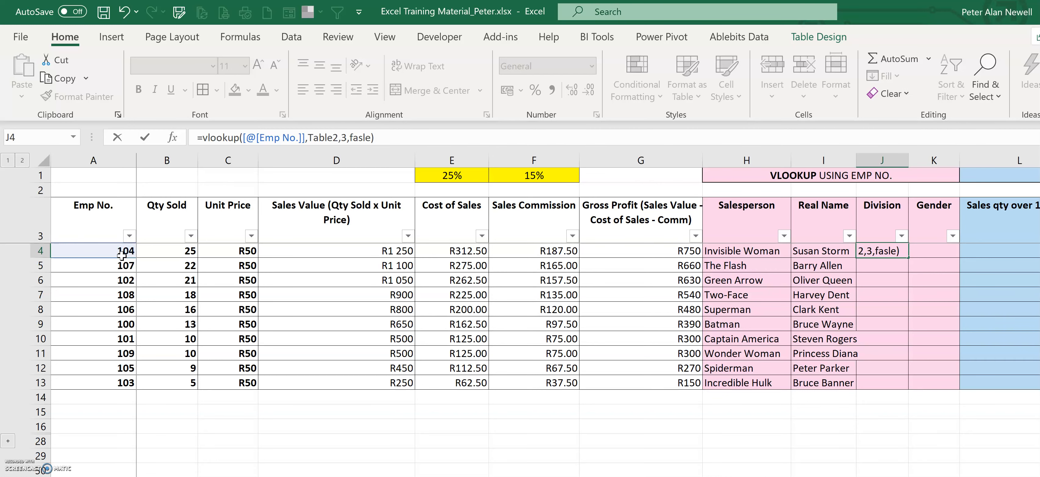
{"action": "key", "text": "BackSpace"}
{"action": "key", "text": "BackSpace"}
{"action": "key", "text": "BackSpace"}
{"action": "key", "text": "BackSpace"}
{"action": "key", "text": "BackSpace"}
{"action": "key", "text": "BackSpace"}
{"action": "key", "text": "BackSpace"}
{"action": "key", "text": "BackSpace"}
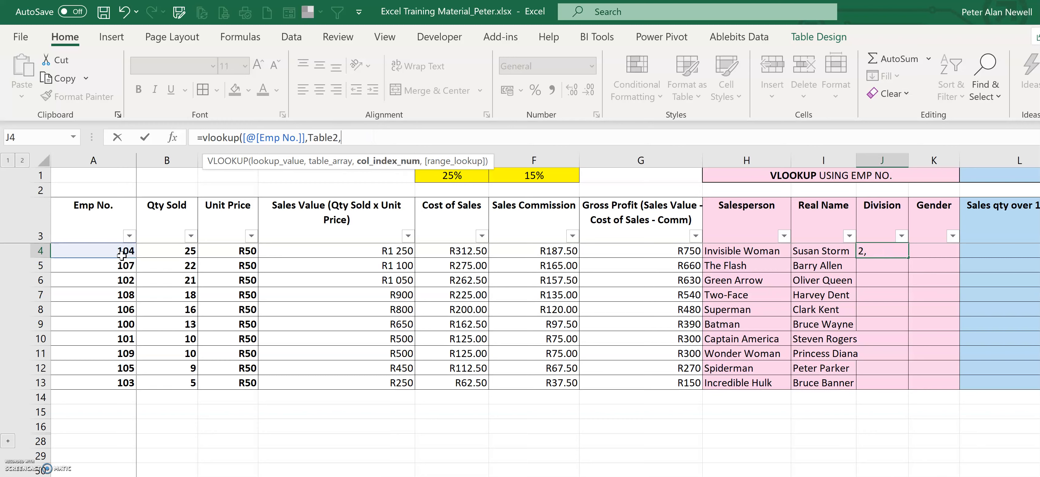
{"action": "type", "text": "4,"}
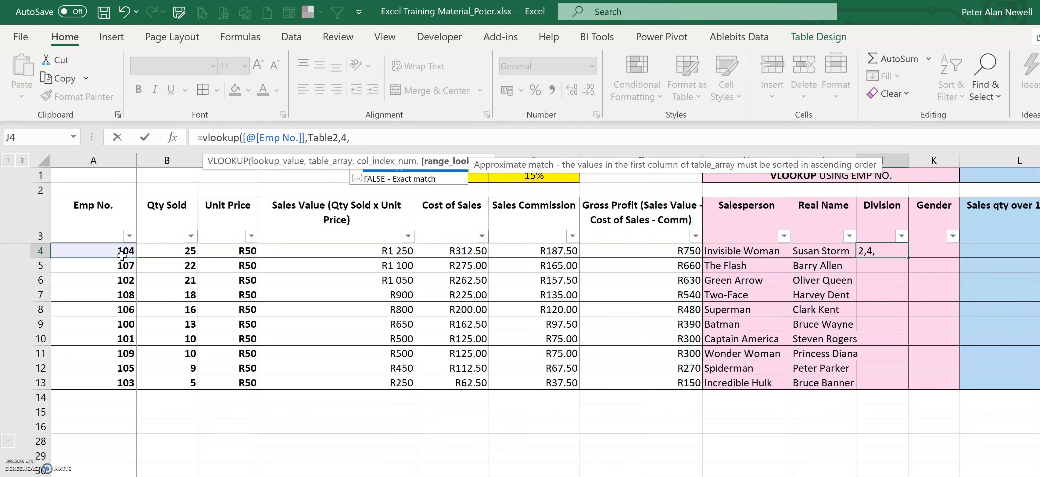
{"action": "type", "text": "false)"}
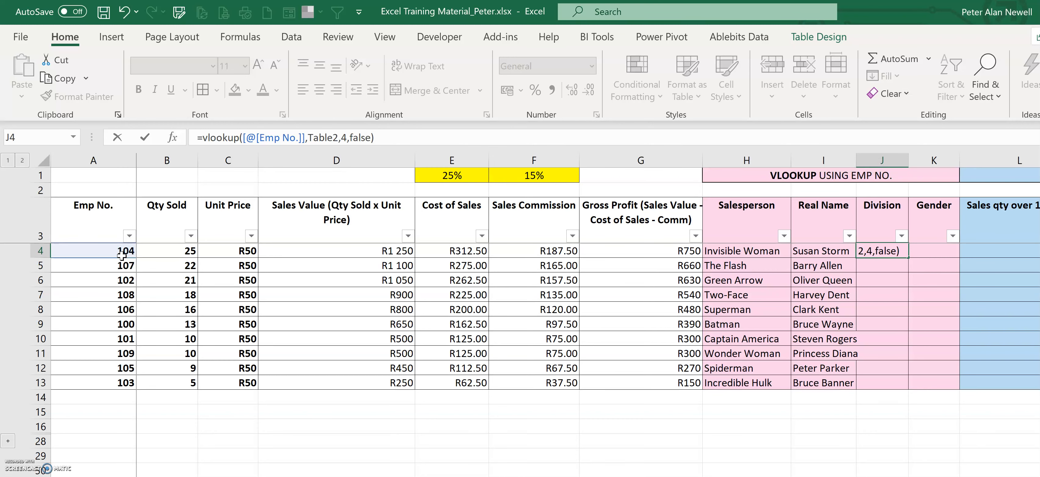
{"action": "key", "text": "Return"}
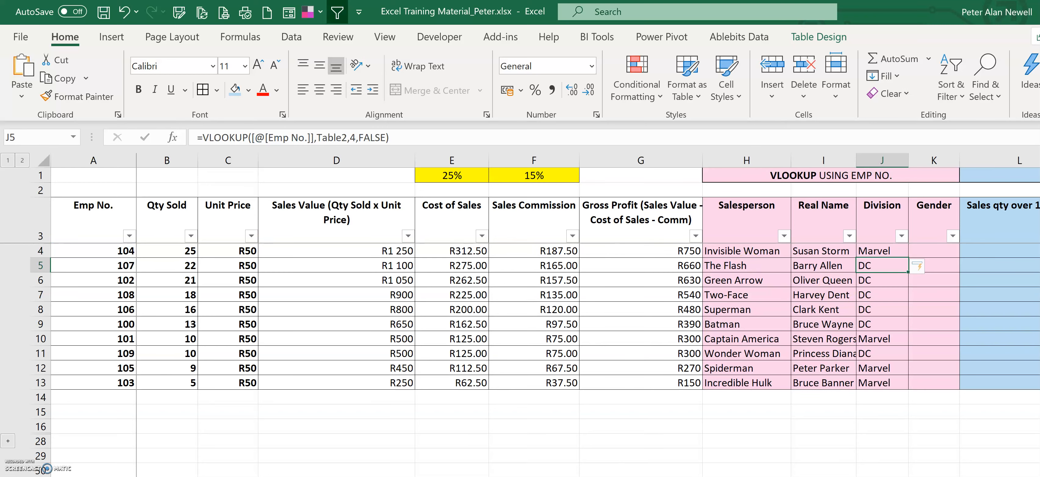
Step: In the first Gender cell, enter =VLOOKUP([@[Emp No.]],Table2,5,FALSE) to fill the Gender column
{"action": "key", "text": "ctrl+Page_Down"}
{"action": "left_click", "coordinate": [386, 160]}
{"action": "key", "text": "ctrl+Page_Up"}
{"action": "left_click", "coordinate": [942, 251]}
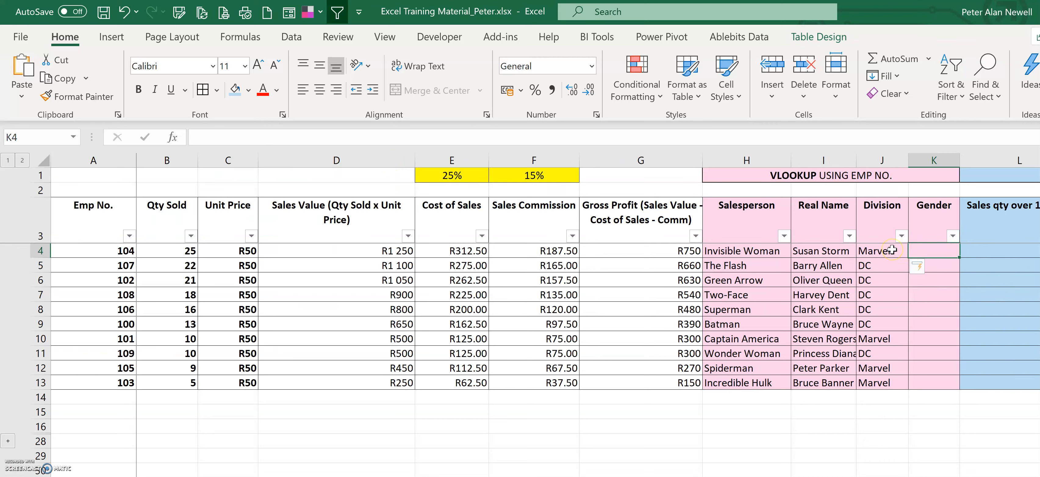
{"action": "left_click", "coordinate": [920, 249]}
{"action": "type", "text": "=vlookup("}
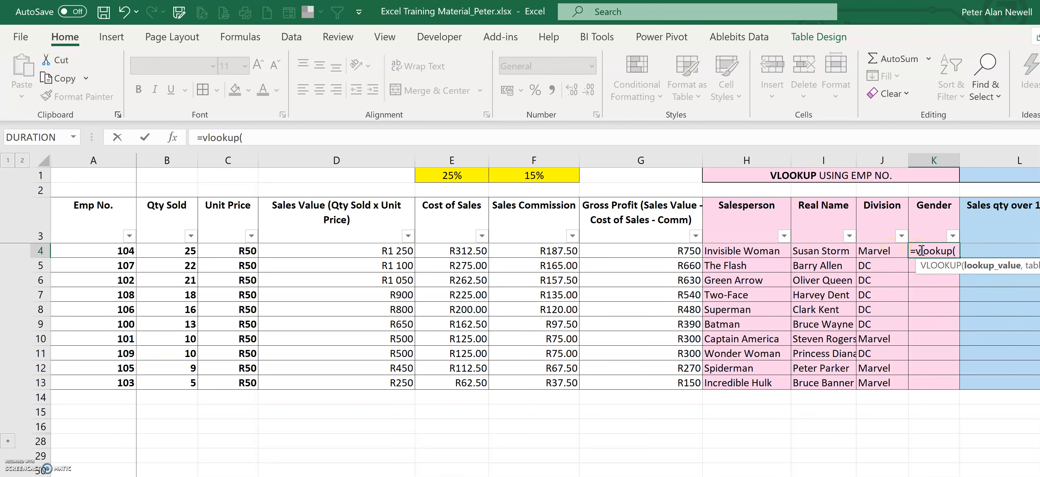
{"action": "left_click", "coordinate": [105, 251]}
{"action": "type", "text": ","}
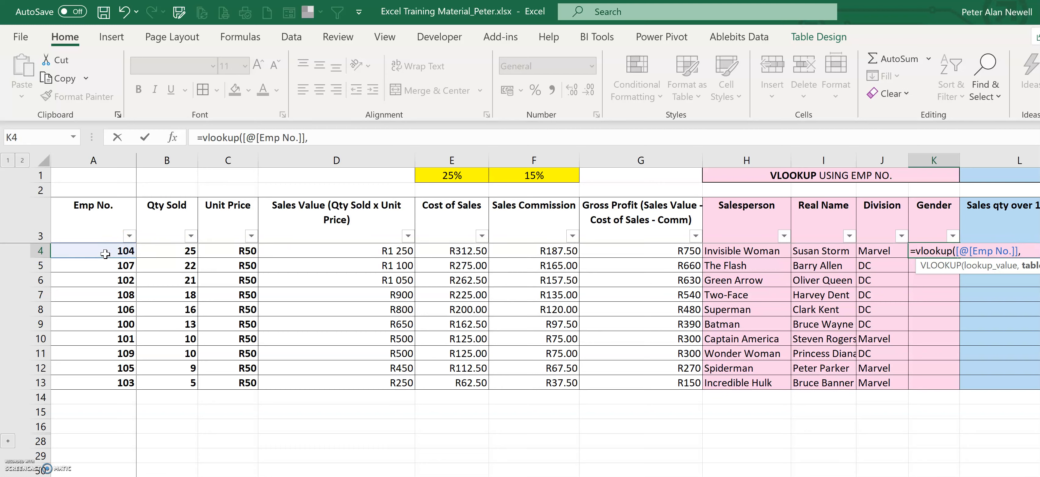
{"action": "type", "text": "Tab"}
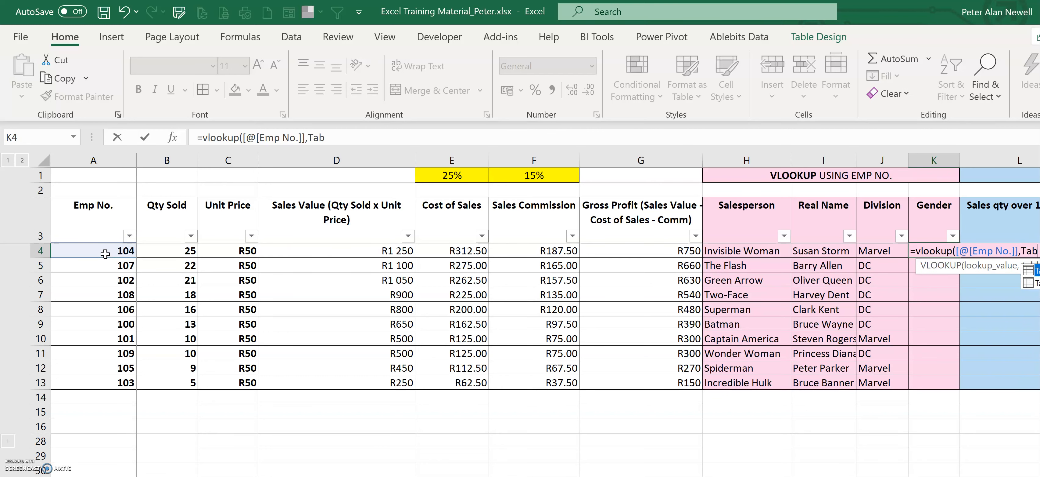
{"action": "type", "text": "le2,"}
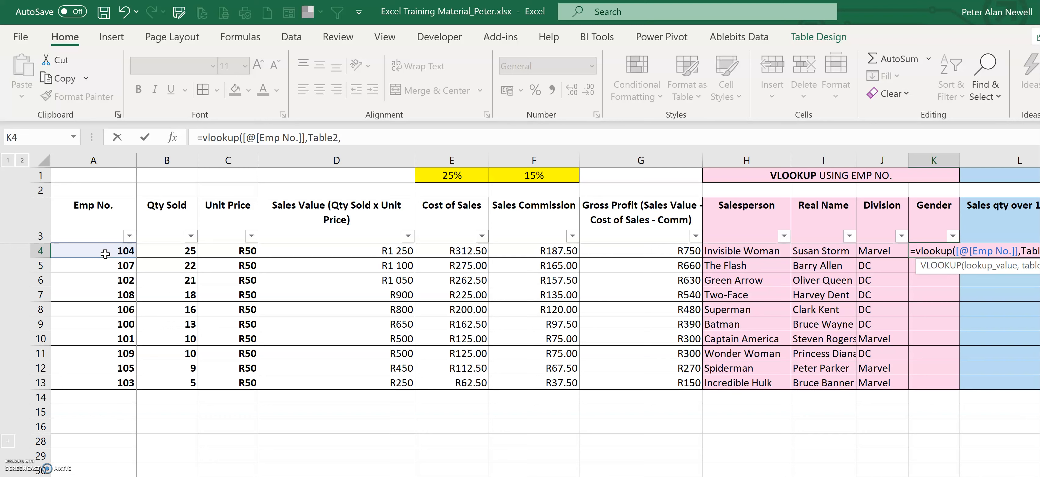
{"action": "type", "text": "5,false)"}
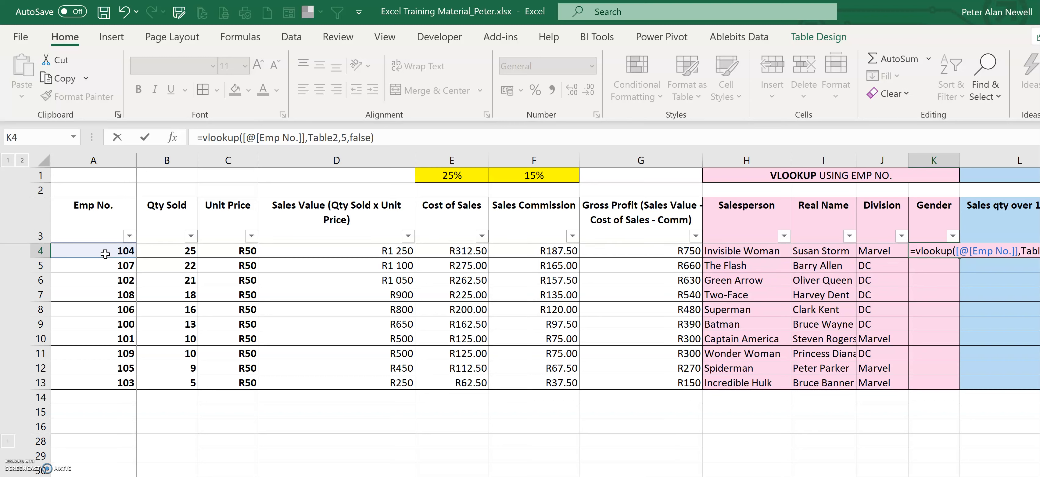
{"action": "key", "text": "Return"}
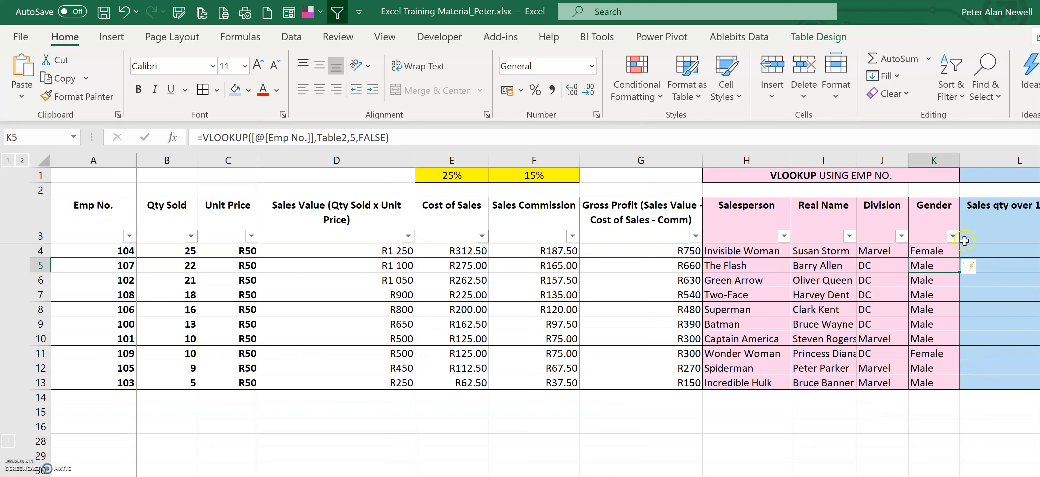
Step: Filter the table to show only Male employees in the DC division
{"action": "left_click", "coordinate": [953, 235]}
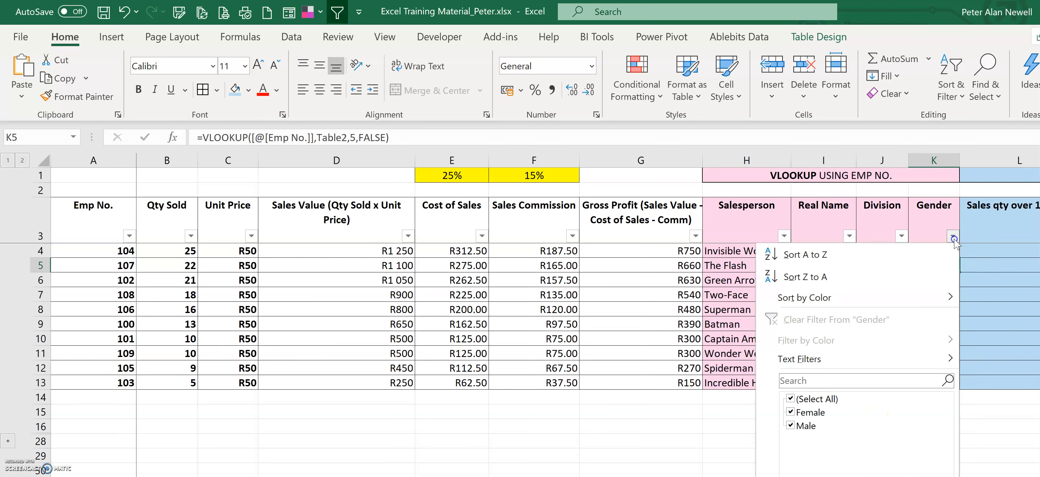
{"action": "left_click", "coordinate": [804, 412]}
{"action": "key", "text": "Return"}
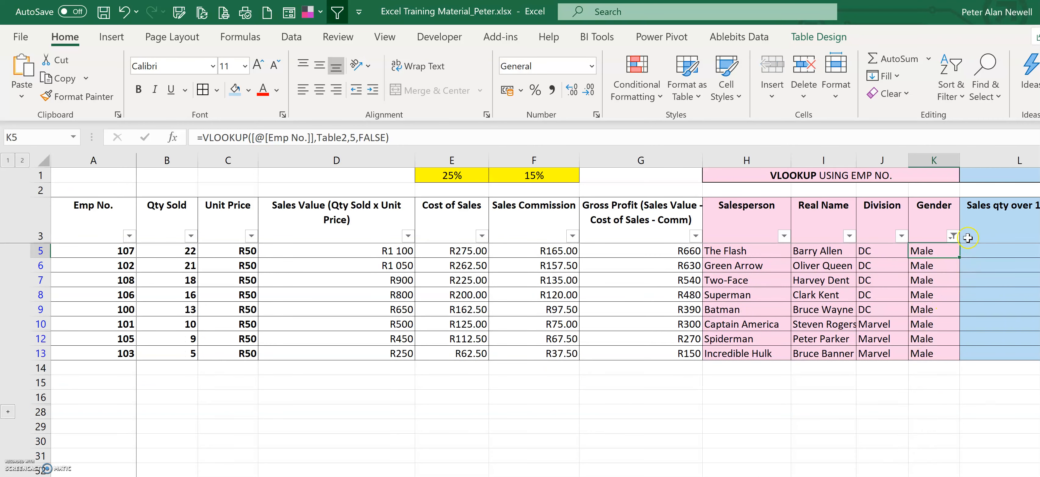
{"action": "left_click", "coordinate": [905, 247]}
{"action": "left_click", "coordinate": [902, 235]}
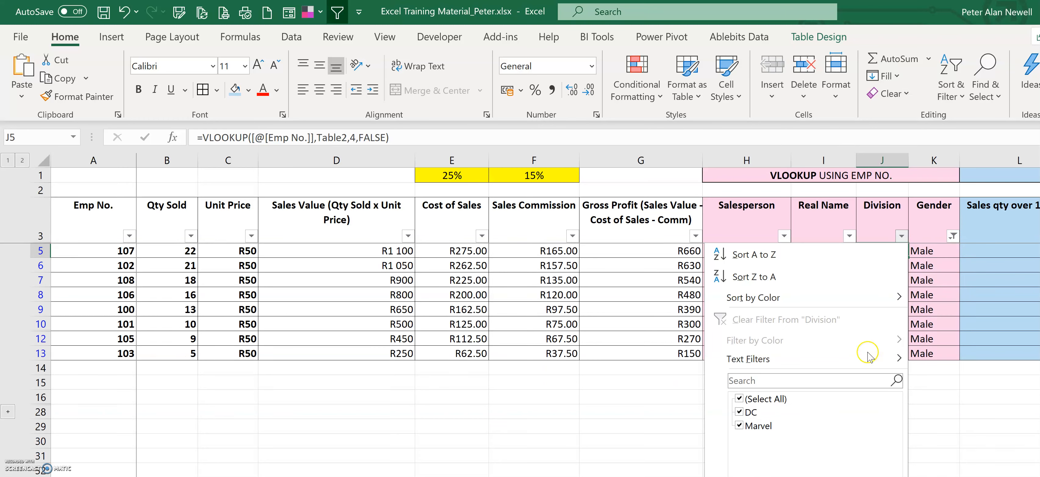
{"action": "left_click", "coordinate": [756, 426]}
{"action": "key", "text": "Return"}
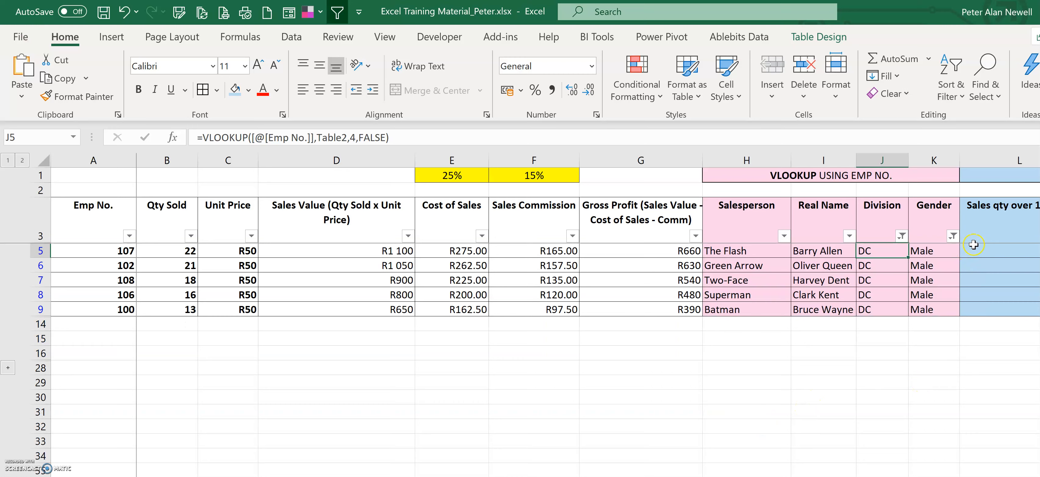
Step: Clear the Division and Gender filters
{"action": "left_click", "coordinate": [902, 235]}
{"action": "left_click", "coordinate": [786, 319]}
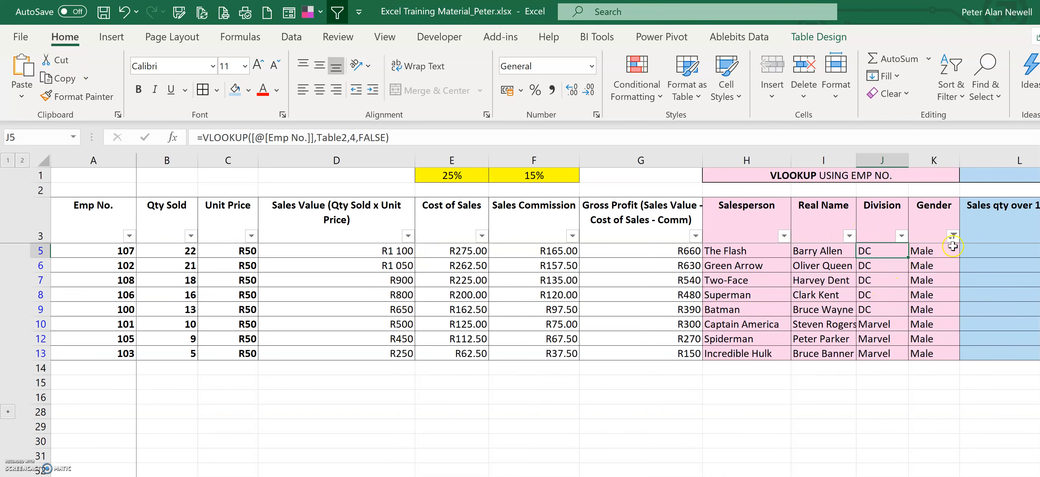
{"action": "left_click", "coordinate": [953, 236]}
{"action": "left_click", "coordinate": [848, 319]}
{"action": "left_click", "coordinate": [848, 451]}
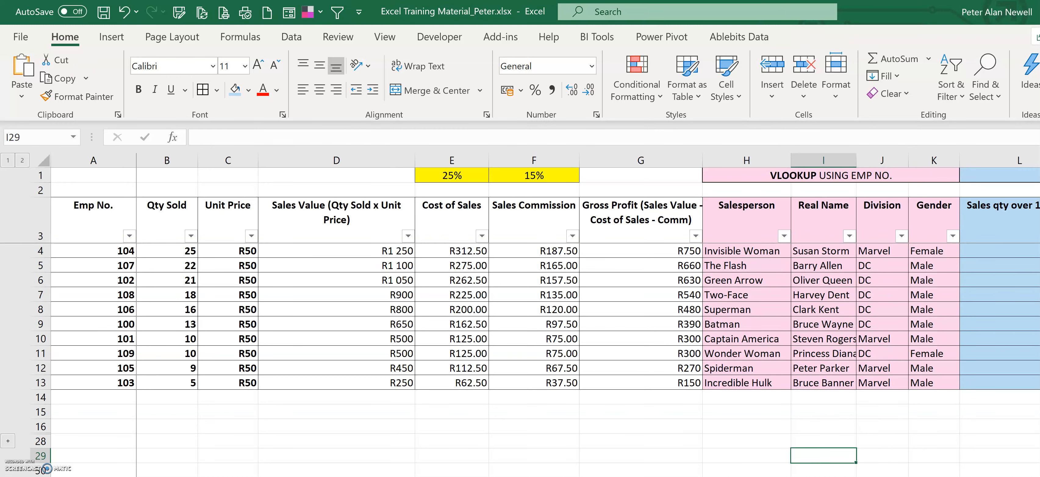
Step: In the first 'Sales qty over 10? Y/N' cell, enter =IF([@[Qty Sold]]>10,"Y","N") to fill that column
{"action": "scroll", "coordinate": [589, 313], "scroll_direction": "right", "scroll_amount": 5}
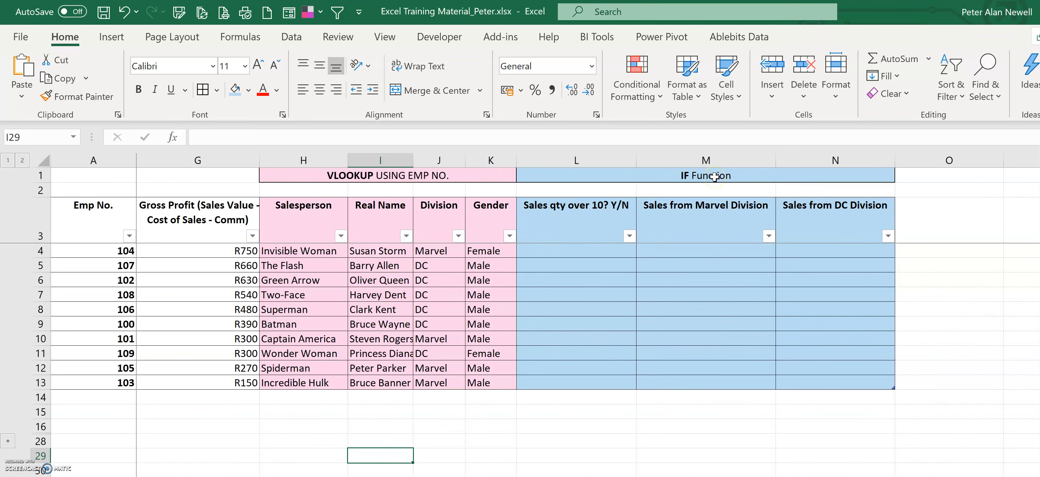
{"action": "left_click", "coordinate": [558, 219]}
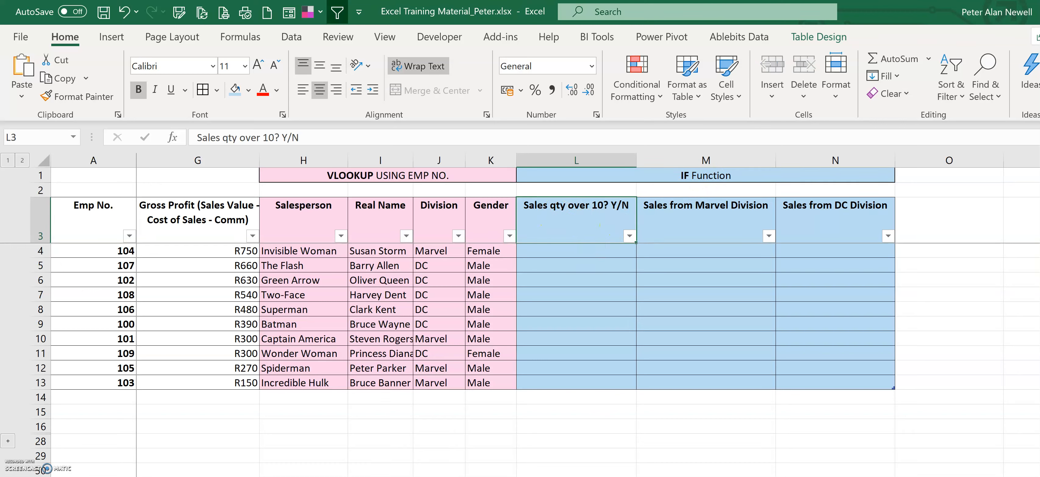
{"action": "scroll", "coordinate": [577, 282], "scroll_direction": "left", "scroll_amount": 5}
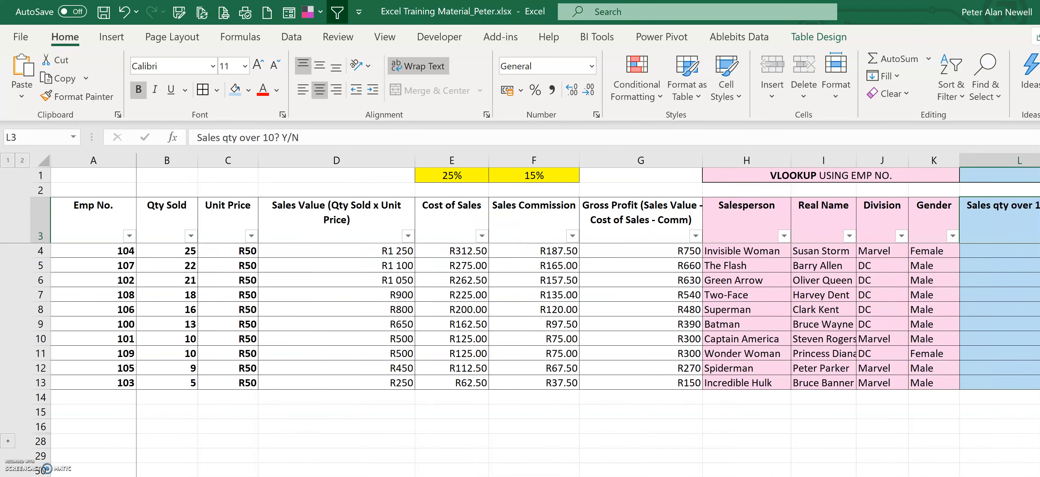
{"action": "left_click", "coordinate": [160, 160]}
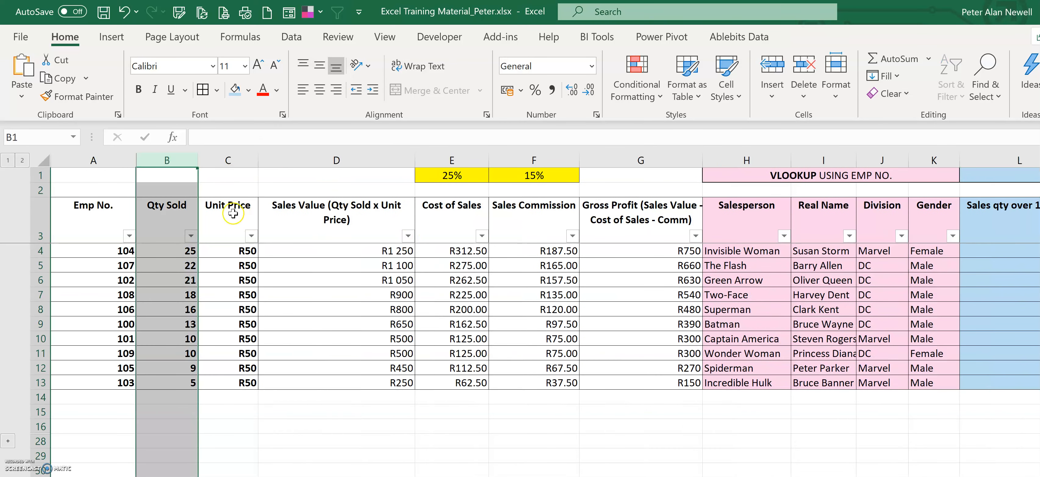
{"action": "scroll", "coordinate": [665, 214], "scroll_direction": "right", "scroll_amount": 5}
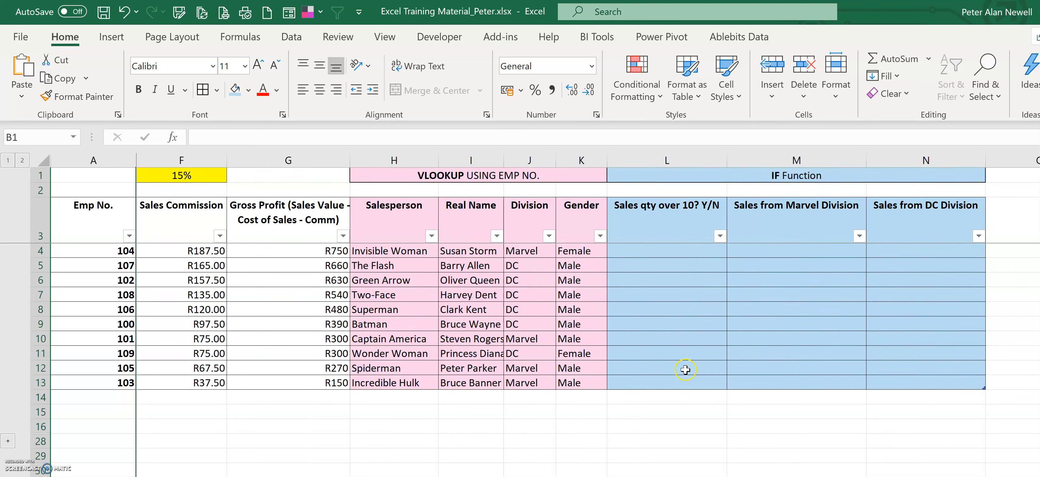
{"action": "left_click", "coordinate": [664, 250]}
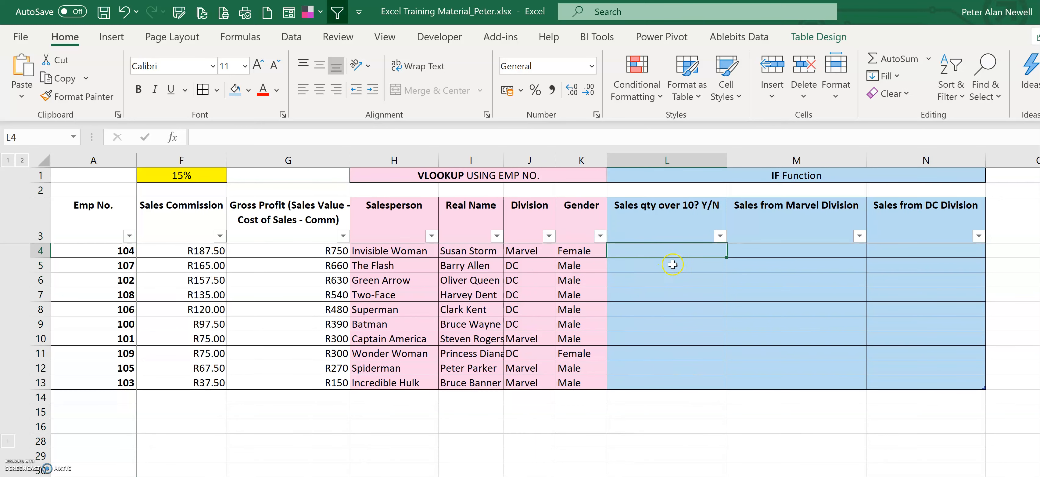
{"action": "type", "text": "=if("}
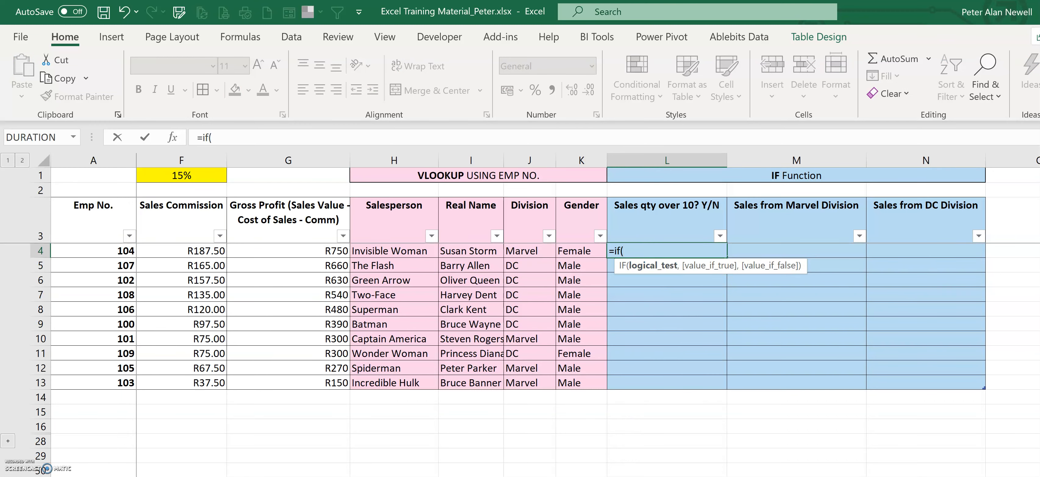
{"action": "scroll", "coordinate": [525, 283], "scroll_direction": "left", "scroll_amount": 3}
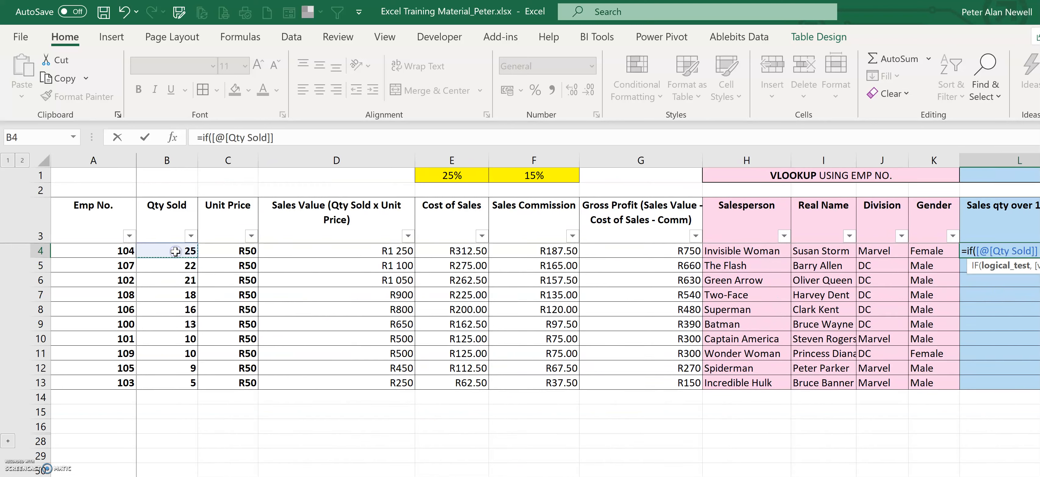
{"action": "type", "text": "10,"}
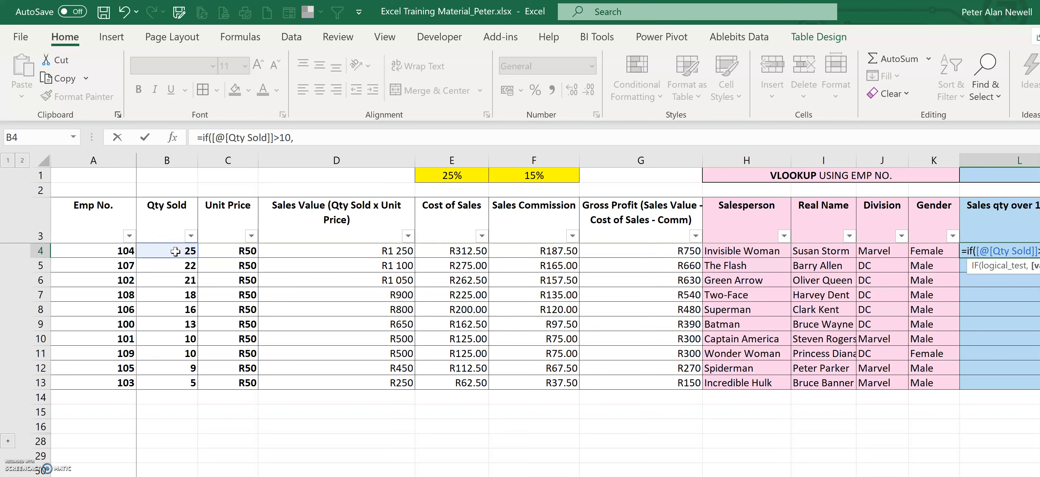
{"action": "type", "text": "Y"}
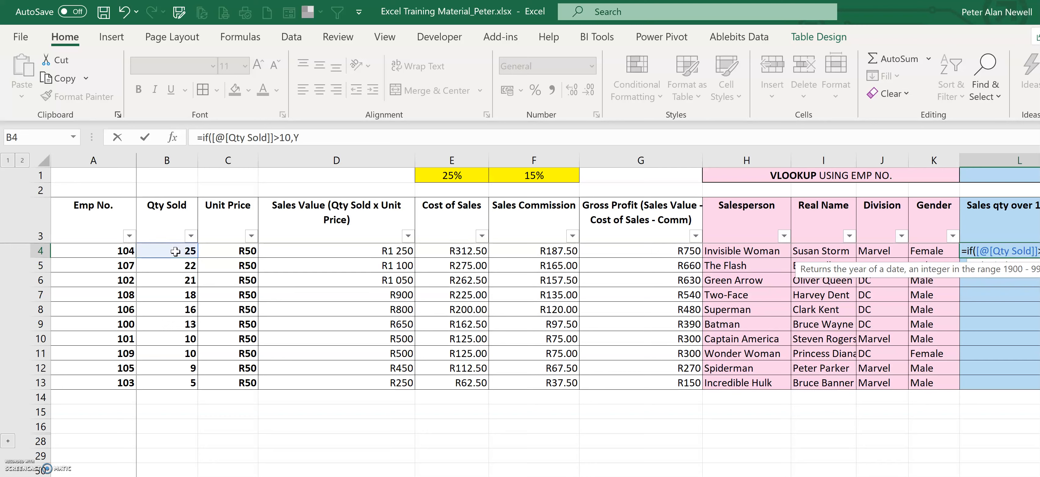
{"action": "key", "text": "BackSpace"}
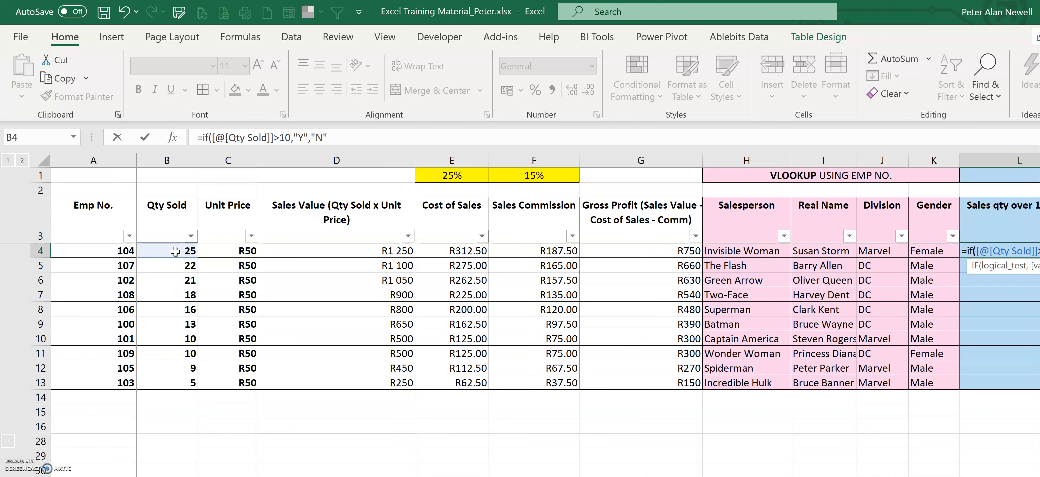
{"action": "key", "text": "Return"}
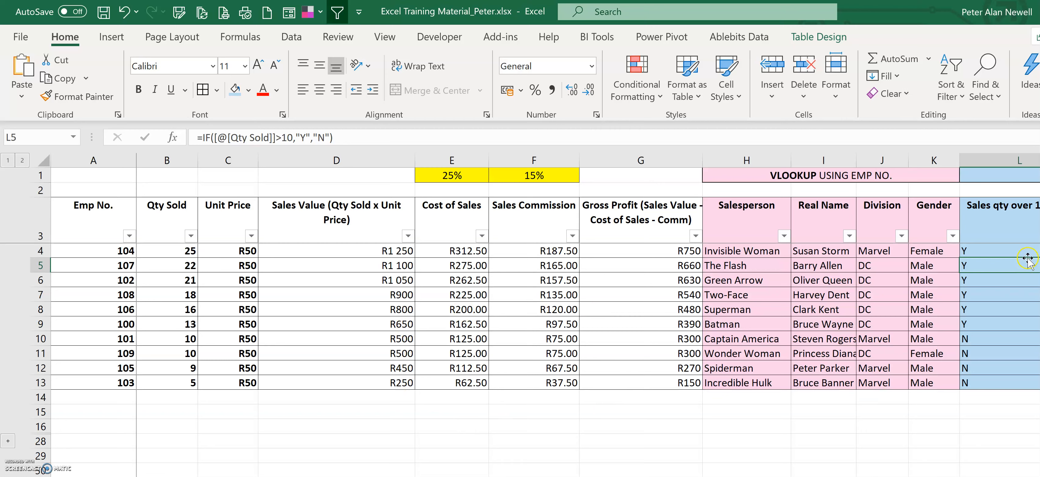
Step: Filter the table to show only rows with N in the 'Sales qty over 10? Y/N' column
{"action": "left_click", "coordinate": [1036, 235]}
{"action": "left_click", "coordinate": [914, 425]}
{"action": "key", "text": "Return"}
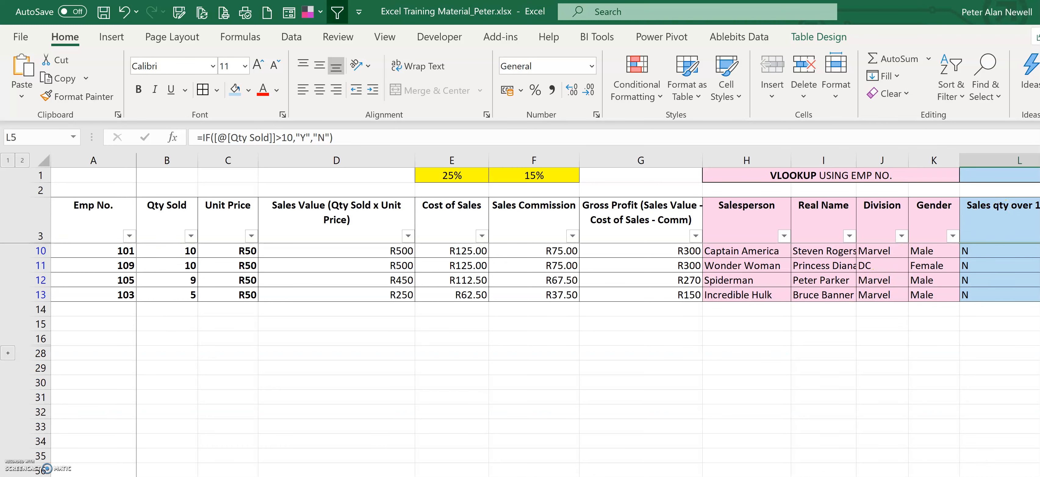
Step: Clear the filter on the 'Sales qty over 10? Y/N' column
{"action": "scroll", "coordinate": [955, 378], "scroll_direction": "right", "scroll_amount": 2}
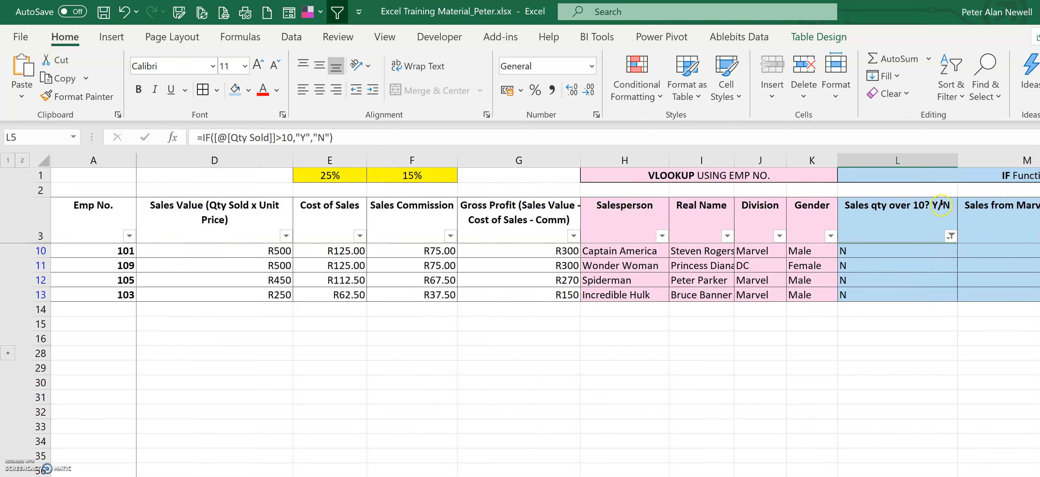
{"action": "left_click", "coordinate": [951, 236]}
{"action": "left_click", "coordinate": [767, 319]}
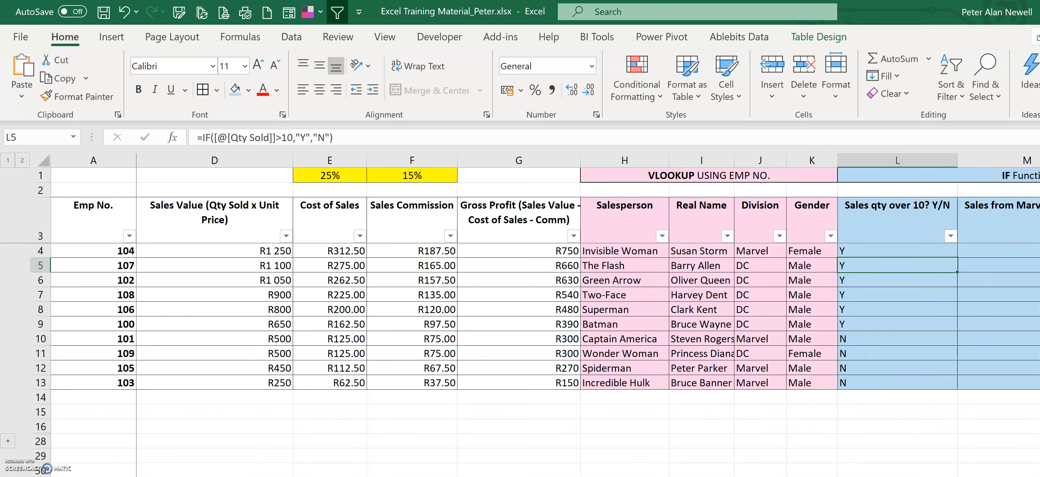
{"action": "scroll", "coordinate": [903, 300], "scroll_direction": "right", "scroll_amount": 2}
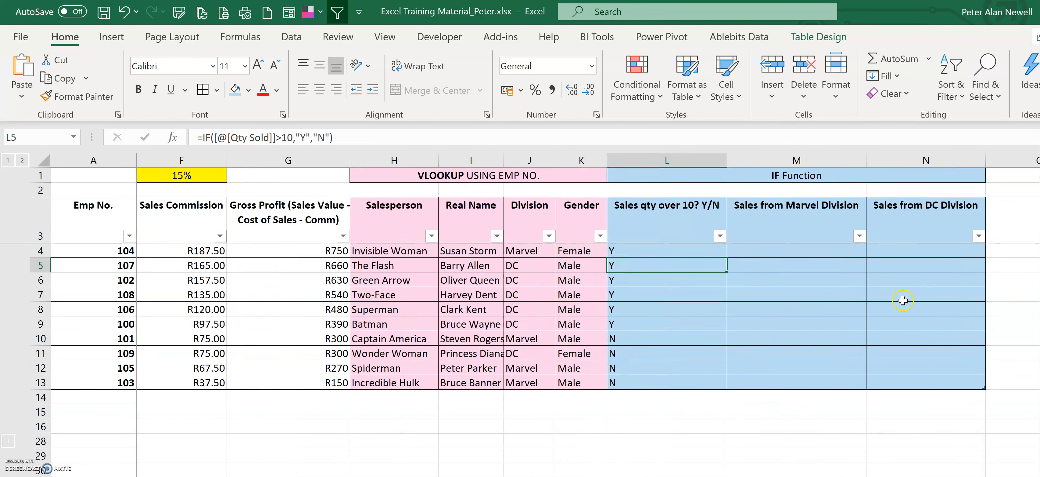
{"action": "left_click", "coordinate": [792, 224]}
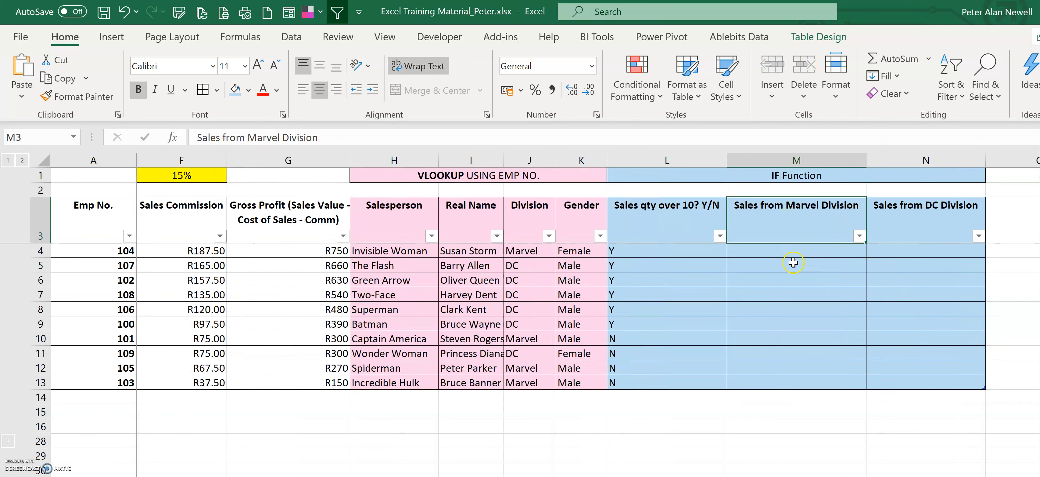
{"action": "left_click", "coordinate": [777, 255]}
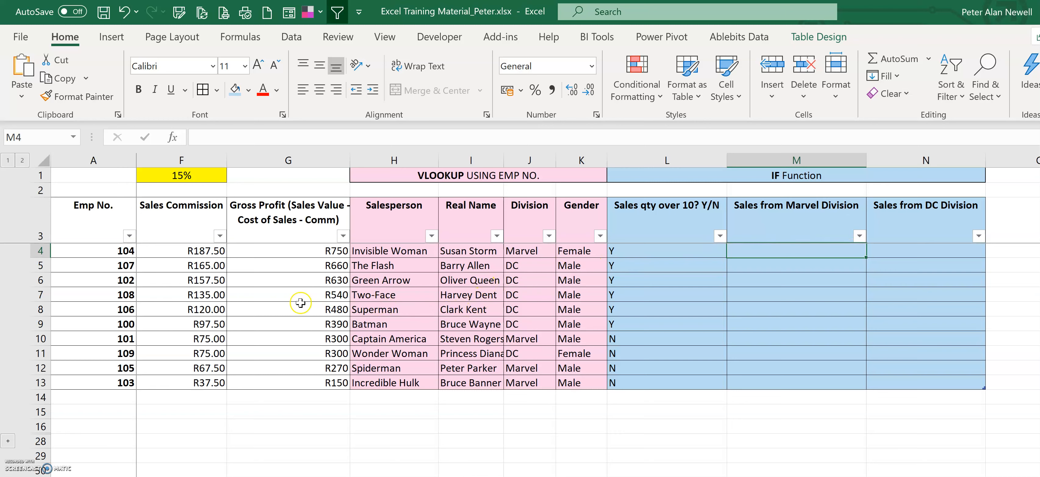
{"action": "left_click", "coordinate": [549, 235]}
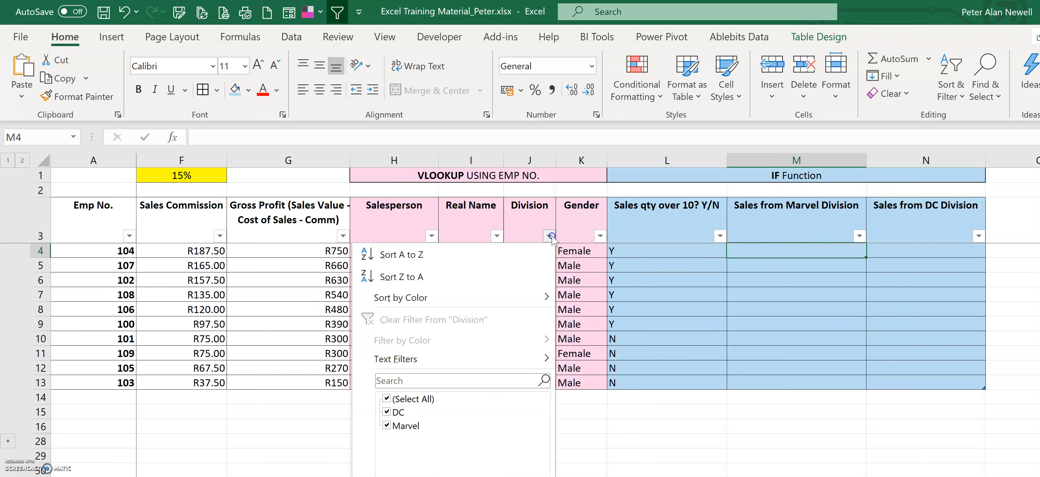
{"action": "left_click", "coordinate": [780, 355]}
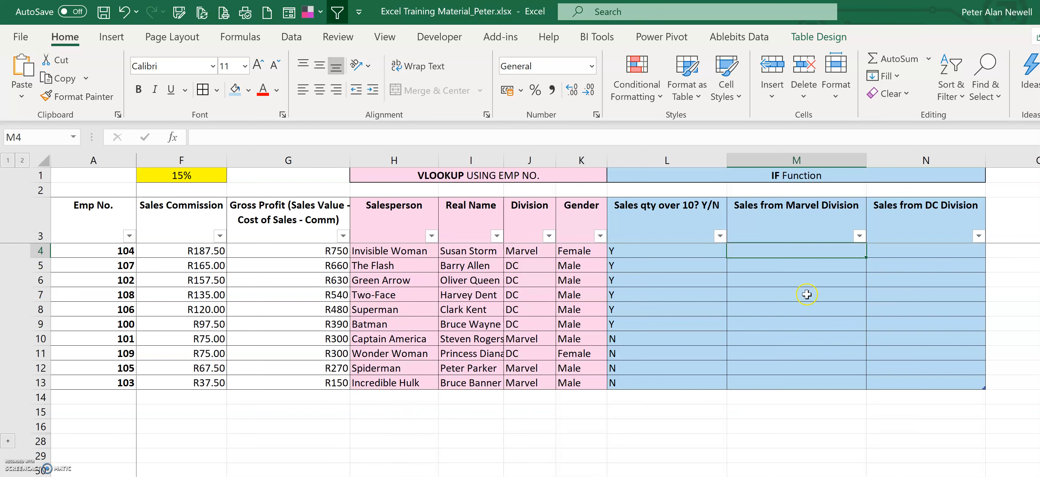
{"action": "left_click", "coordinate": [783, 251]}
{"action": "type", "text": "=if("}
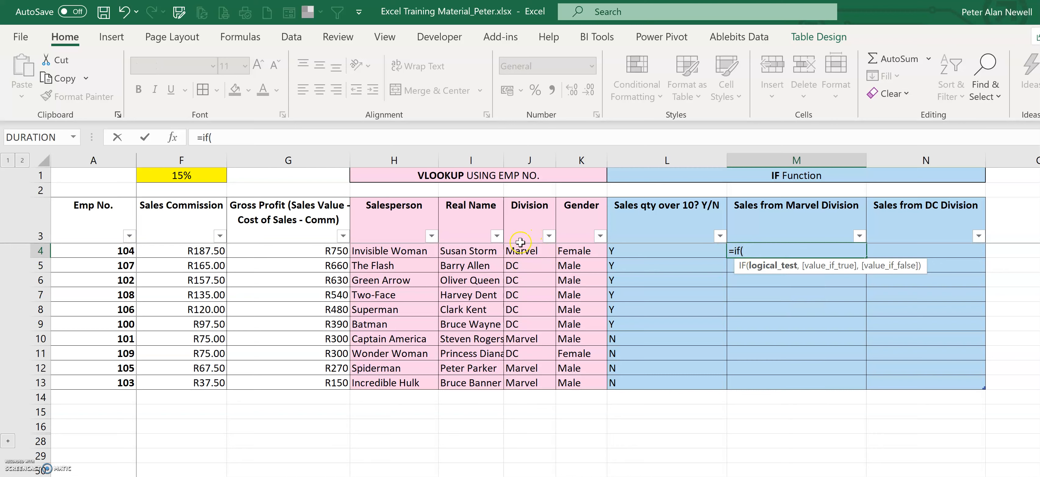
{"action": "left_click", "coordinate": [524, 254]}
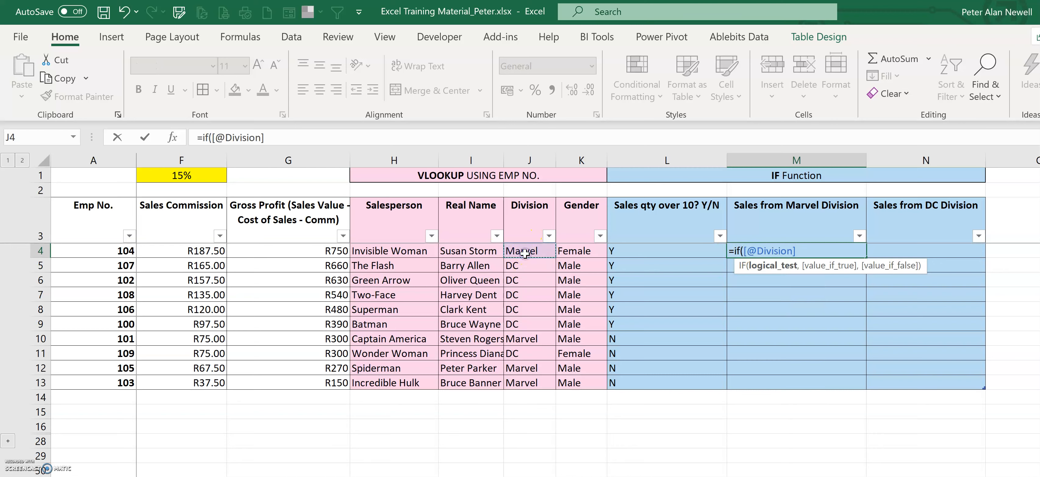
{"action": "type", "text": "=\"Marvel"}
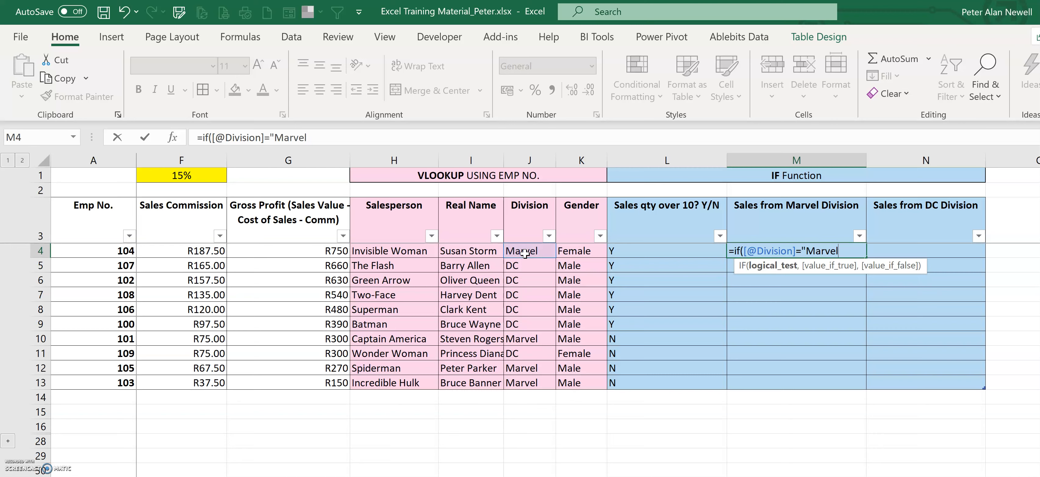
{"action": "type", "text": "\","}
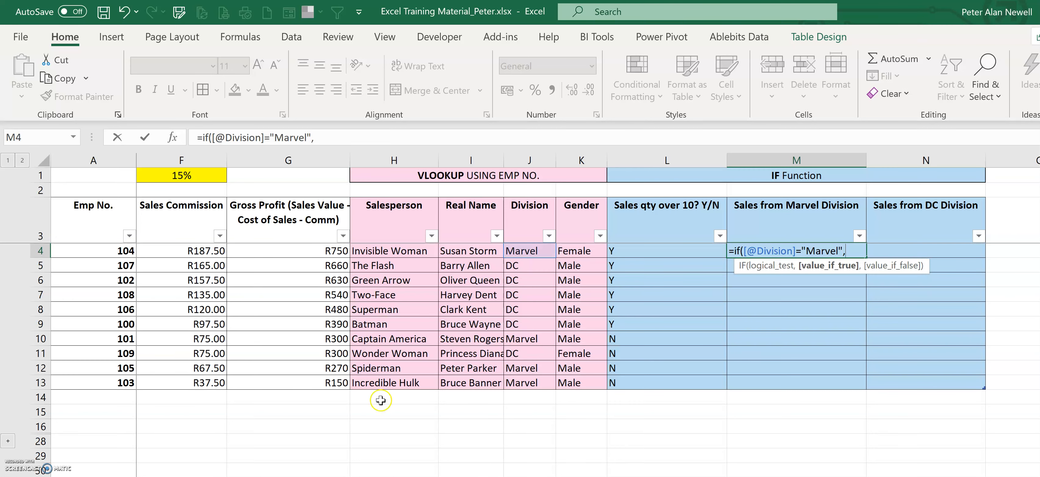
{"action": "scroll", "coordinate": [448, 331], "scroll_direction": "left", "scroll_amount": 3}
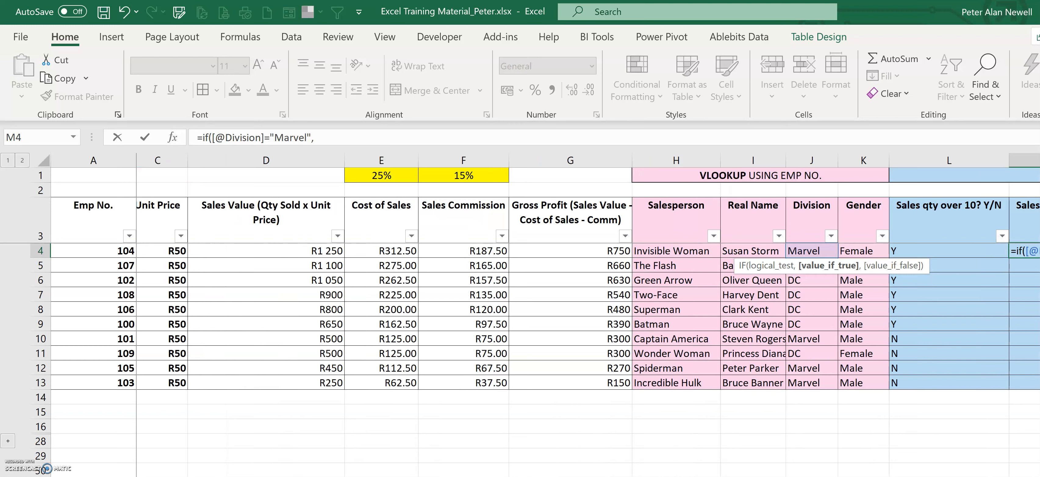
{"action": "left_click", "coordinate": [275, 247]}
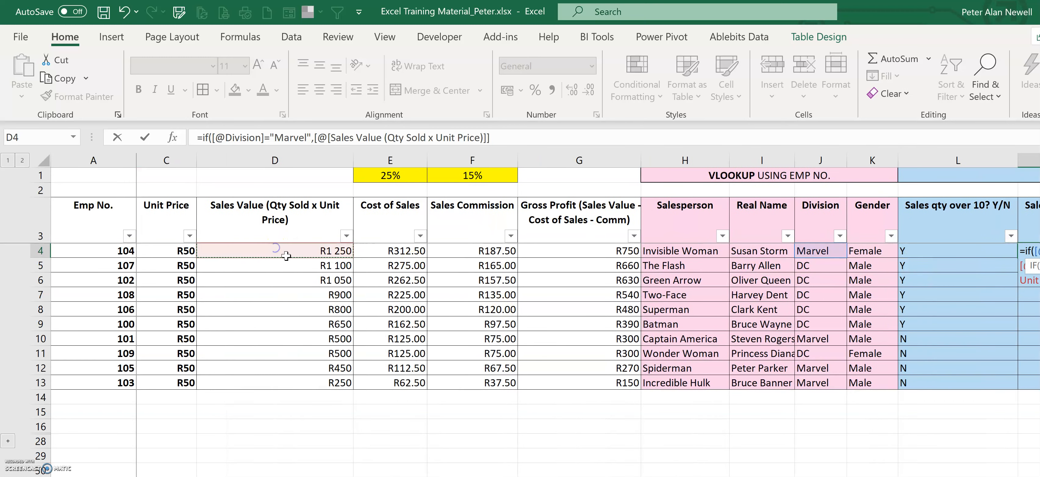
{"action": "left_click", "coordinate": [517, 141]}
{"action": "type", "text": ")"}
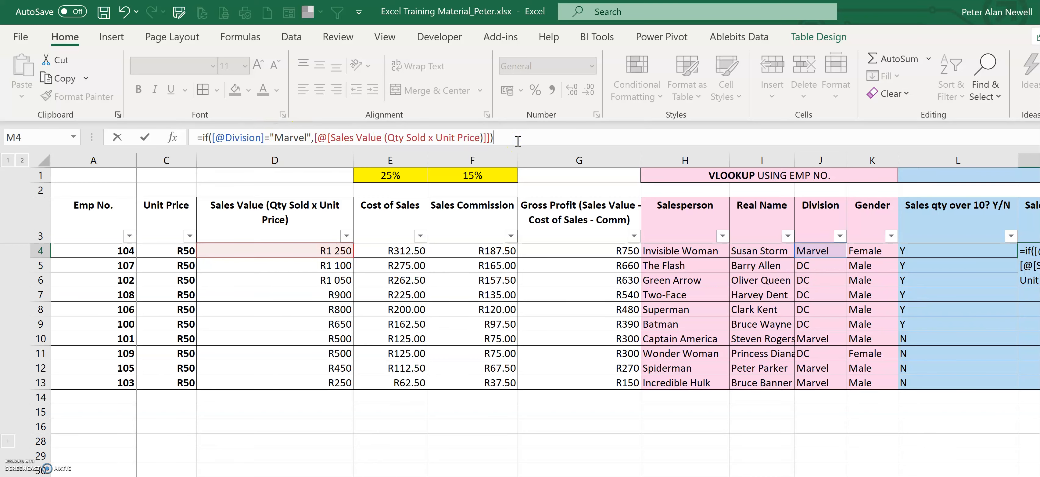
{"action": "key", "text": "Return"}
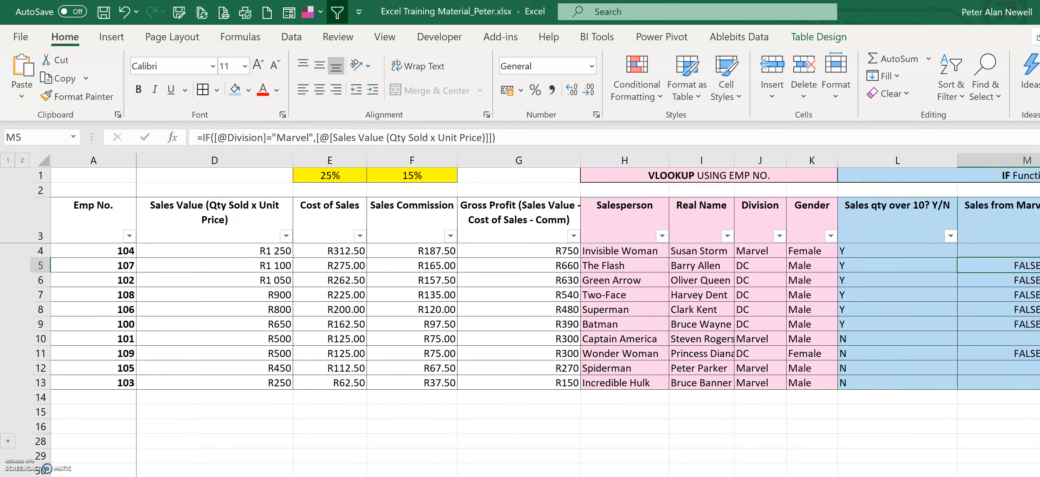
Step: Edit the Marvel formula to add 0 as the value-if-false argument
{"action": "scroll", "coordinate": [746, 249], "scroll_direction": "right", "scroll_amount": 3}
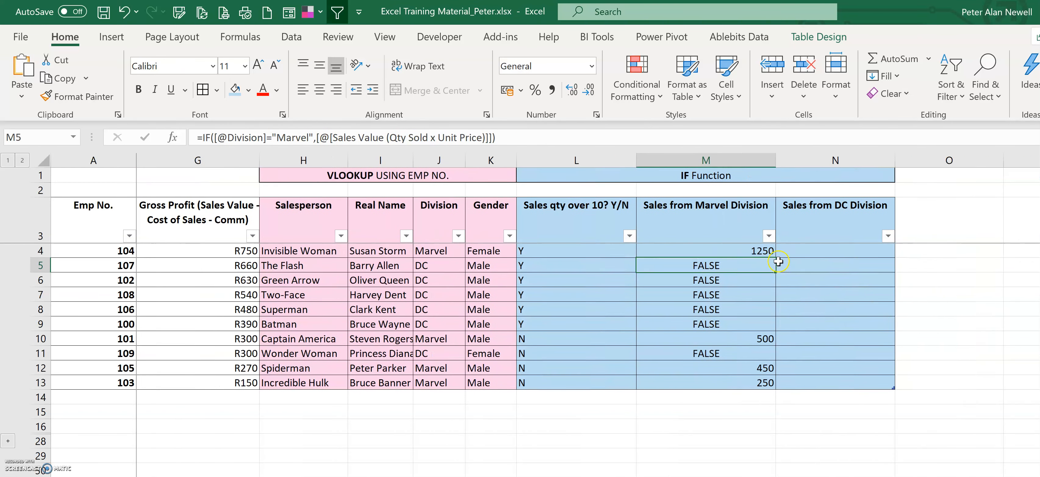
{"action": "left_click", "coordinate": [736, 251]}
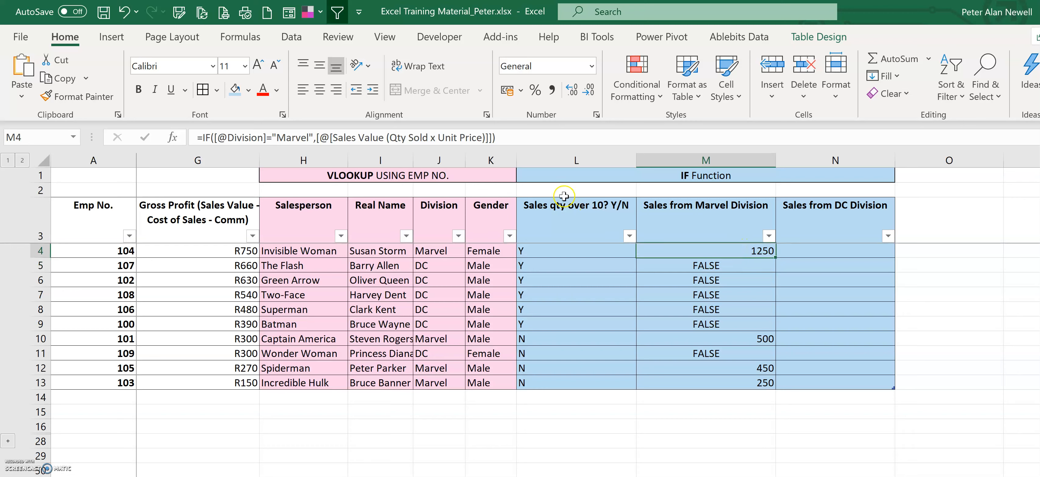
{"action": "left_click", "coordinate": [493, 138]}
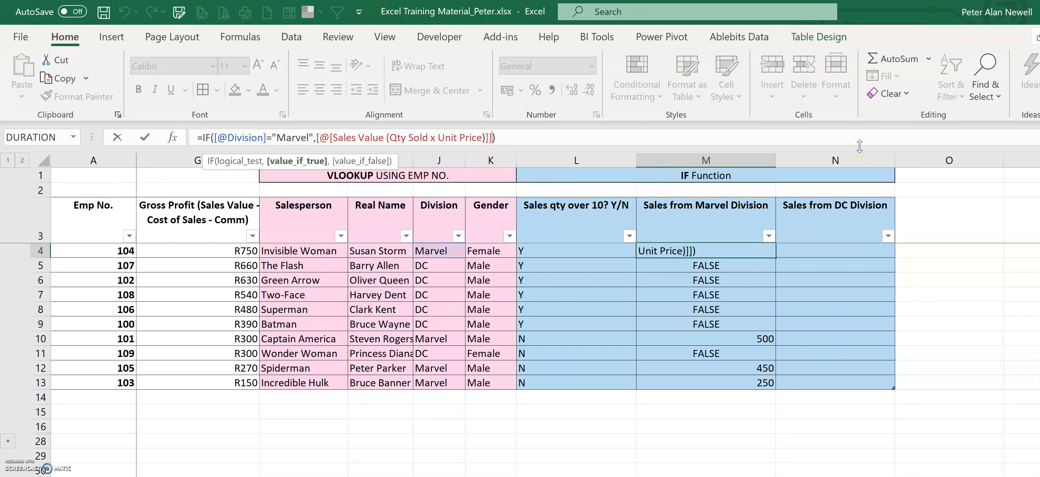
{"action": "type", "text": ",0"}
{"action": "key", "text": "Return"}
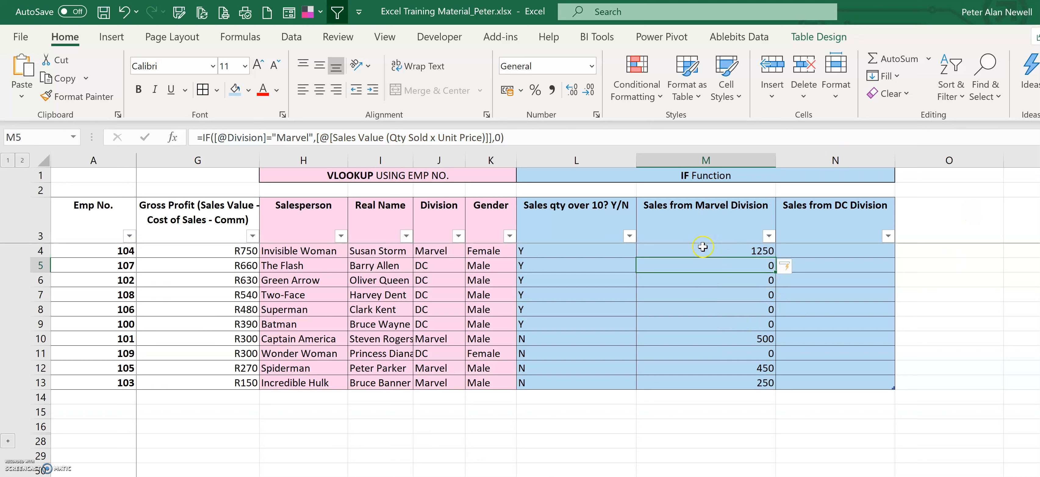
{"action": "left_click", "coordinate": [801, 253]}
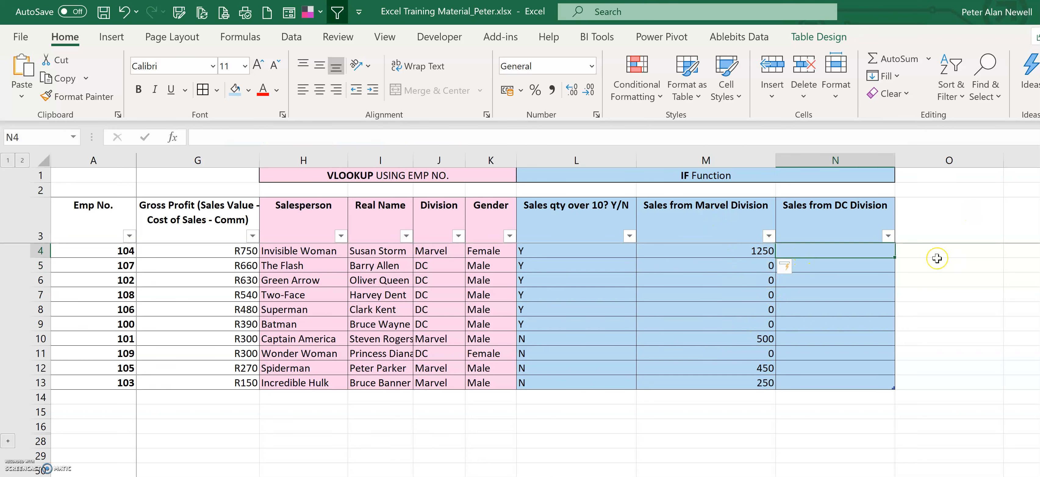
{"action": "type", "text": "=if("}
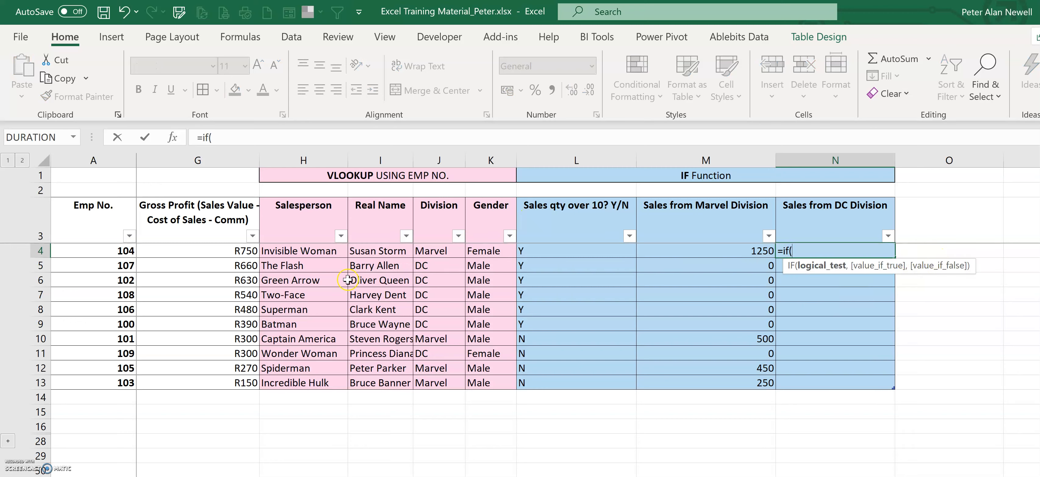
{"action": "left_click", "coordinate": [444, 251]}
{"action": "type", "text": "=\"DC"}
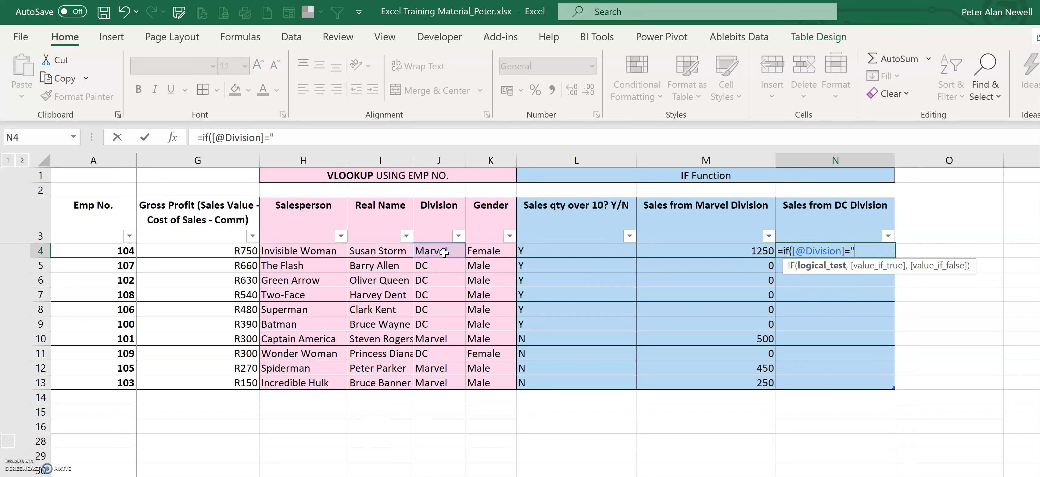
{"action": "type", "text": "\","}
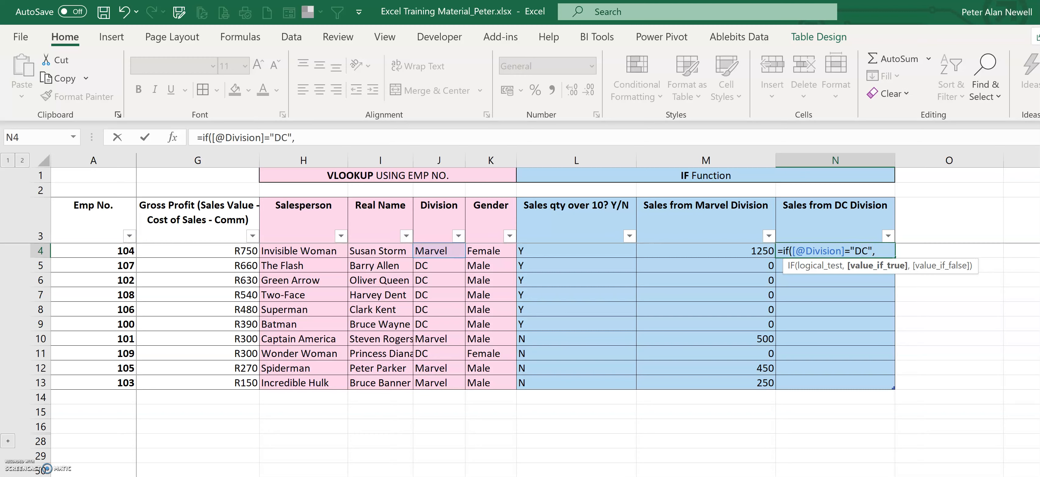
{"action": "scroll", "coordinate": [271, 355], "scroll_direction": "left", "scroll_amount": 5}
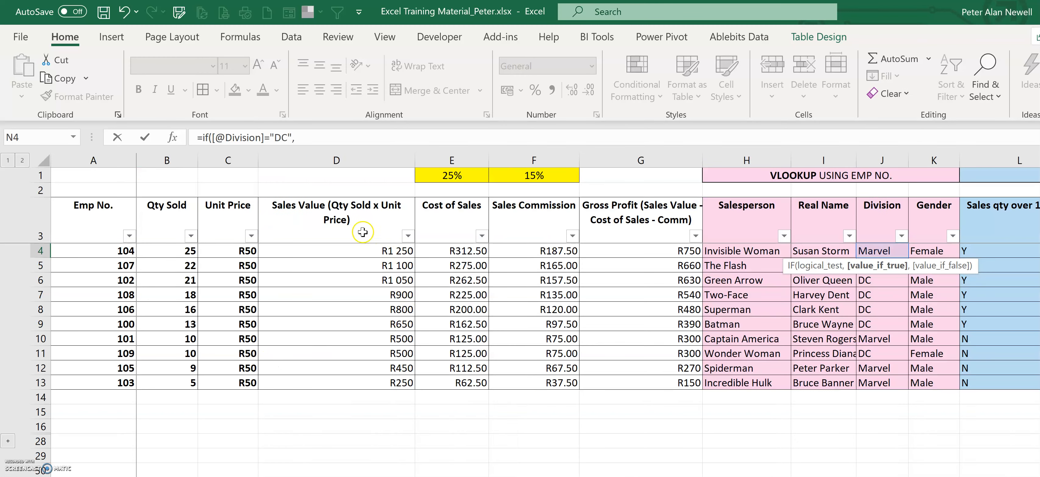
{"action": "left_click", "coordinate": [364, 249]}
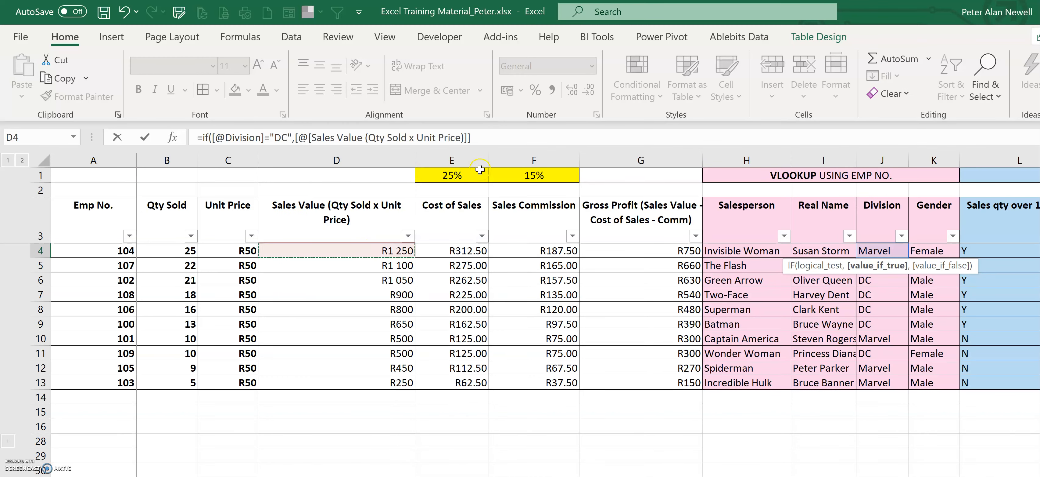
{"action": "left_click", "coordinate": [514, 140]}
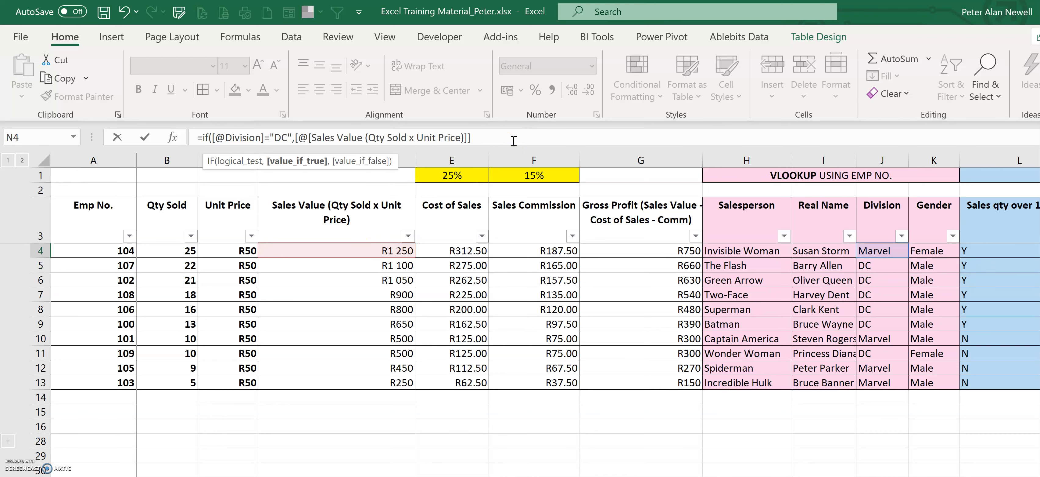
{"action": "type", "text": ",0"}
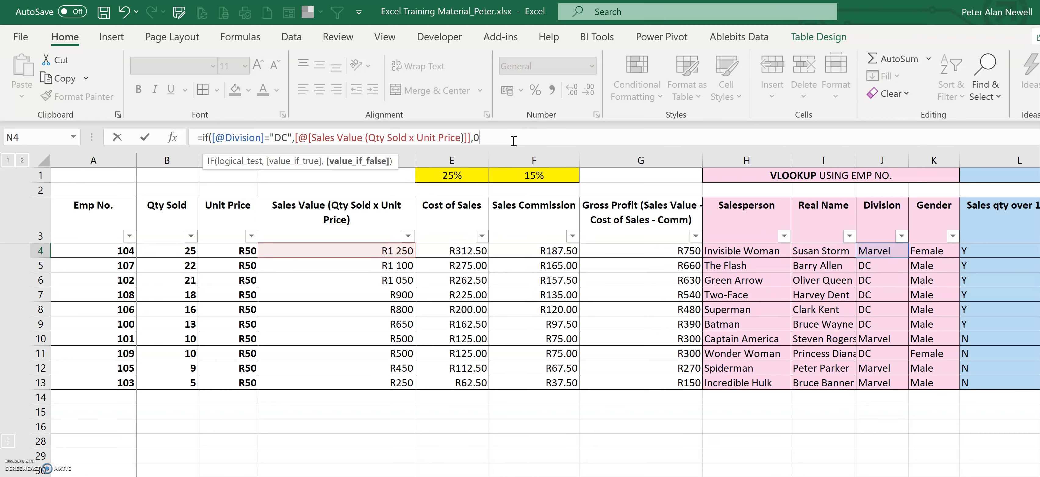
{"action": "key", "text": "Return"}
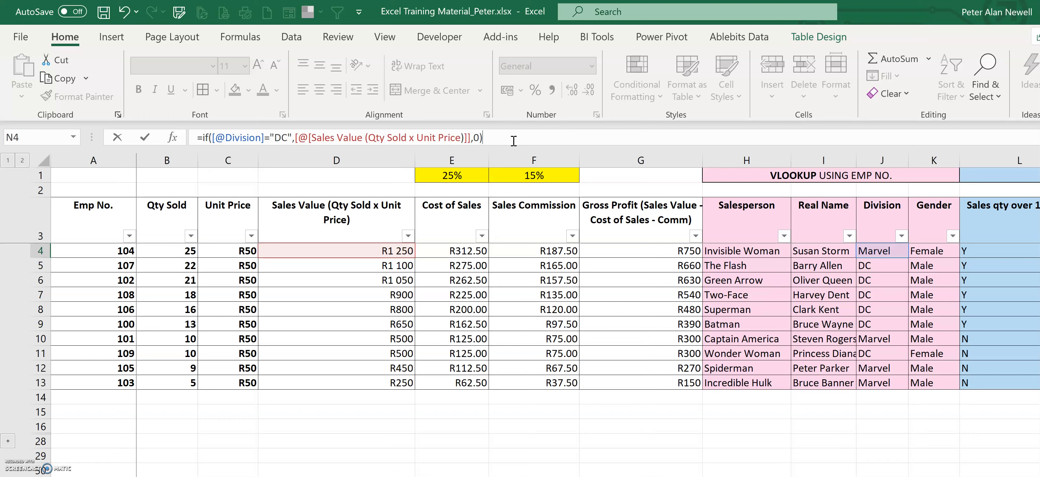
Step: Format the Marvel and DC division sales values as Currency with 2 decimal places and the R symbol
{"action": "key", "text": "ctrl+End"}
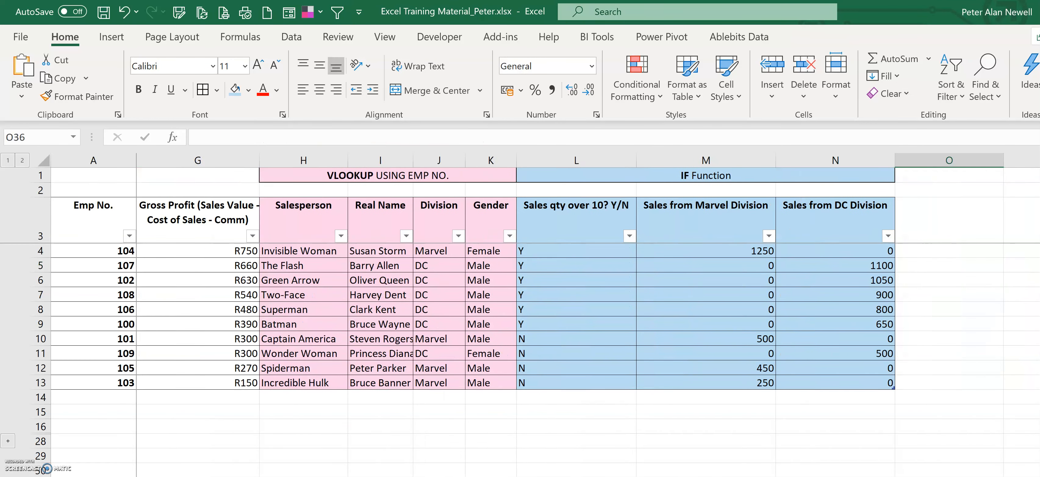
{"action": "left_click_drag", "start_coordinate": [723, 247], "coordinate": [865, 380]}
{"action": "right_click", "coordinate": [865, 380]}
{"action": "left_click", "coordinate": [924, 476]}
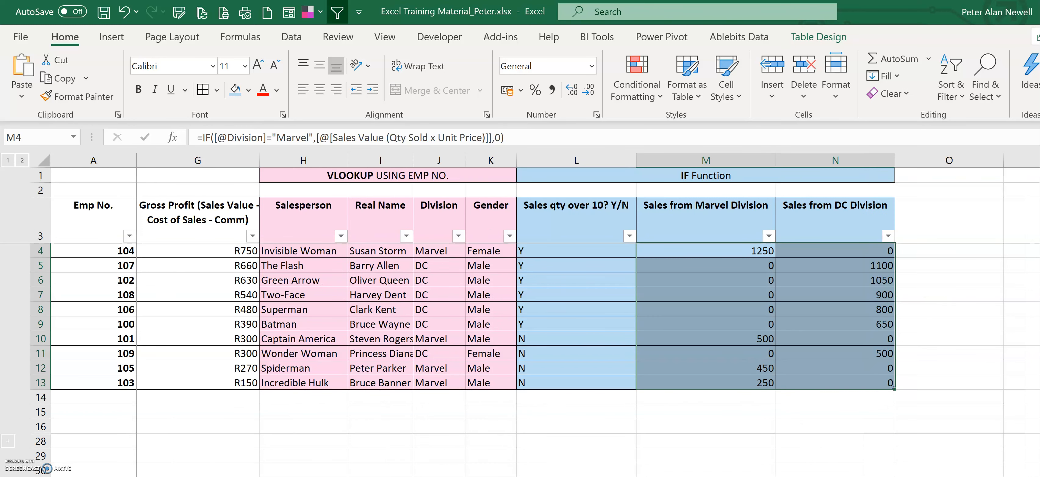
{"action": "left_click", "coordinate": [817, 342]}
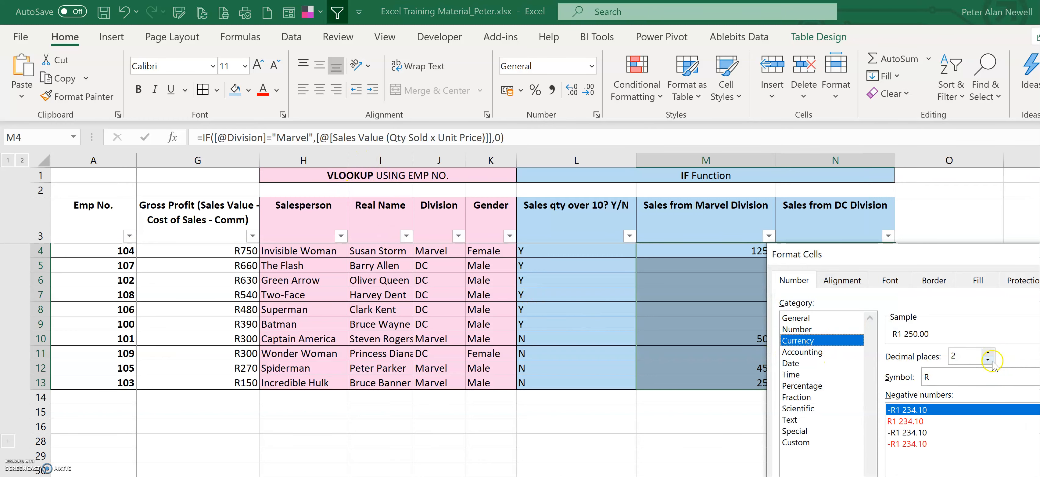
{"action": "key", "text": "Return"}
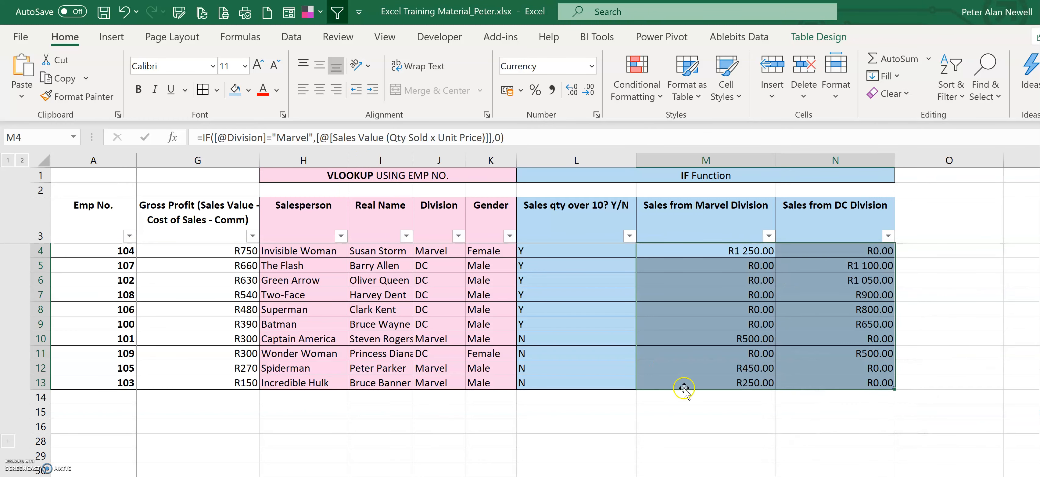
{"action": "left_click", "coordinate": [664, 425]}
{"action": "scroll", "coordinate": [546, 316], "scroll_direction": "down", "scroll_amount": 1}
{"action": "scroll", "coordinate": [545, 315], "scroll_direction": "up", "scroll_amount": 1}
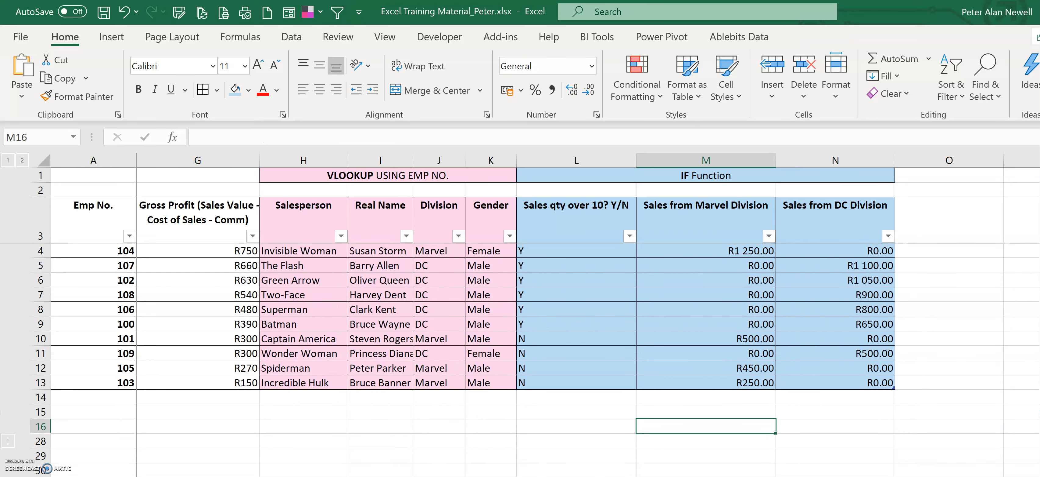
{"action": "scroll", "coordinate": [546, 316], "scroll_direction": "left", "scroll_amount": 4}
{"action": "scroll", "coordinate": [545, 315], "scroll_direction": "right", "scroll_amount": 5}
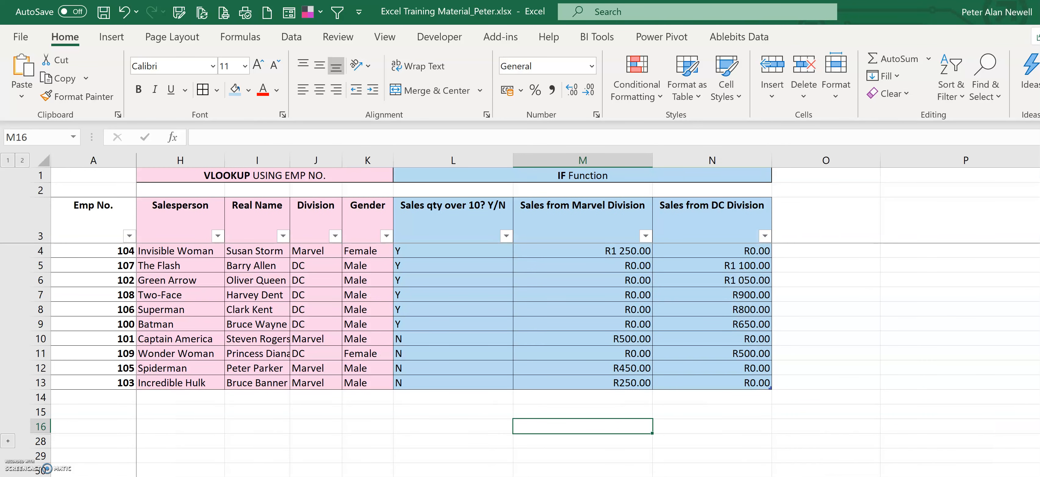
{"action": "scroll", "coordinate": [545, 315], "scroll_direction": "left", "scroll_amount": 4}
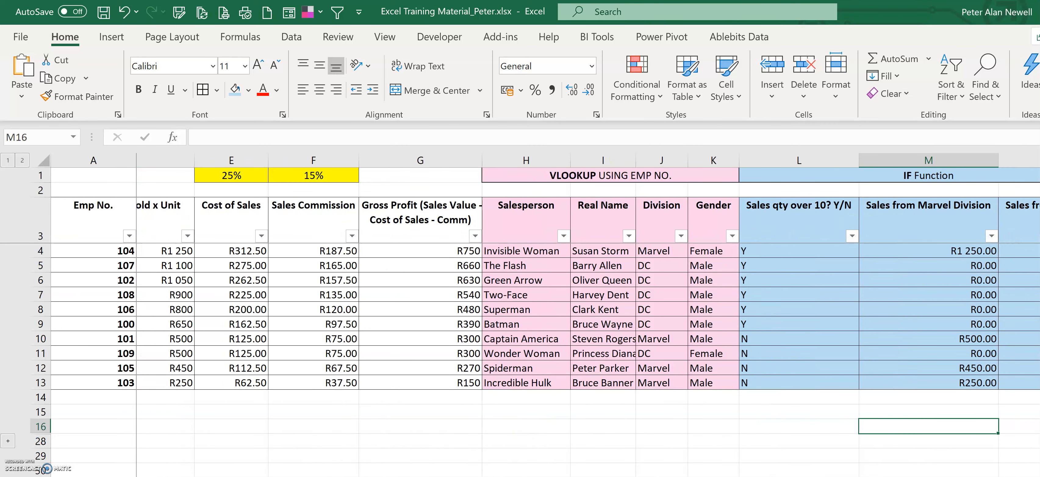
{"action": "scroll", "coordinate": [545, 315], "scroll_direction": "right", "scroll_amount": 2}
{"action": "scroll", "coordinate": [545, 315], "scroll_direction": "left", "scroll_amount": 2}
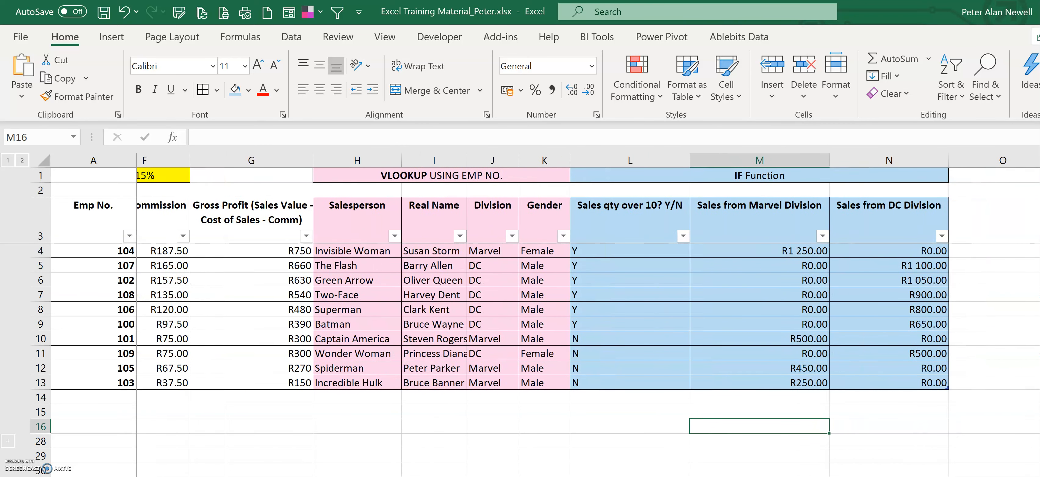
{"action": "scroll", "coordinate": [546, 315], "scroll_direction": "right", "scroll_amount": 3}
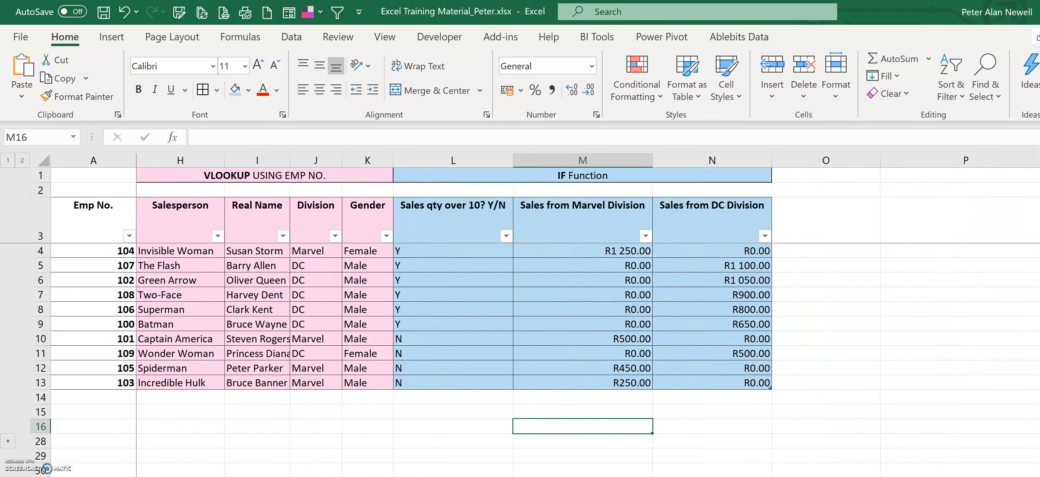
{"action": "left_click", "coordinate": [685, 192]}
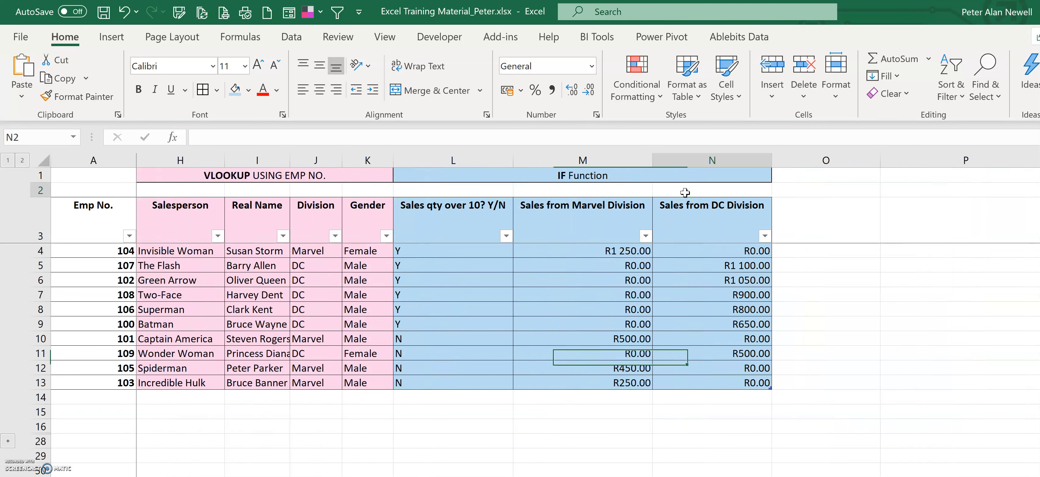
{"action": "left_click", "coordinate": [608, 190]}
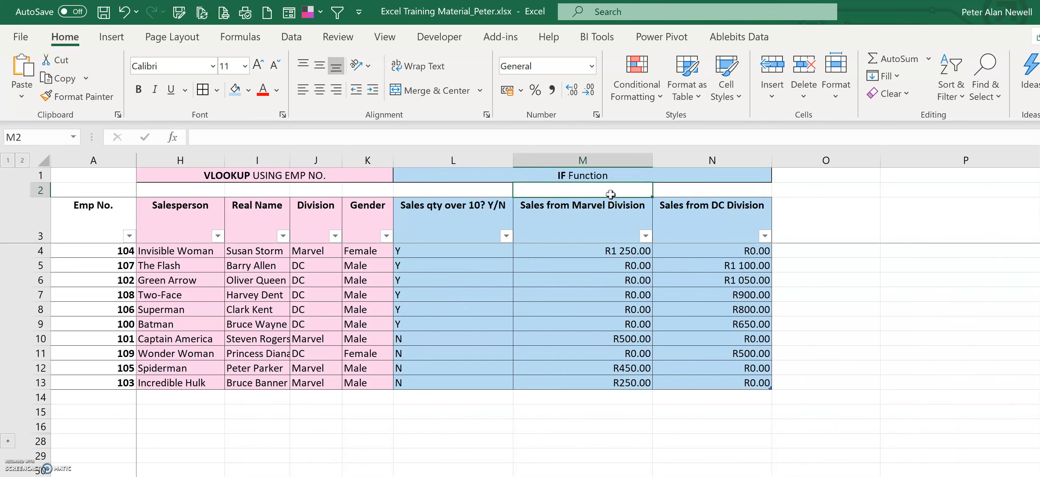
{"action": "left_click", "coordinate": [471, 190]}
{"action": "scroll", "coordinate": [545, 397], "scroll_direction": "down", "scroll_amount": 1}
{"action": "scroll", "coordinate": [569, 406], "scroll_direction": "up", "scroll_amount": 1}
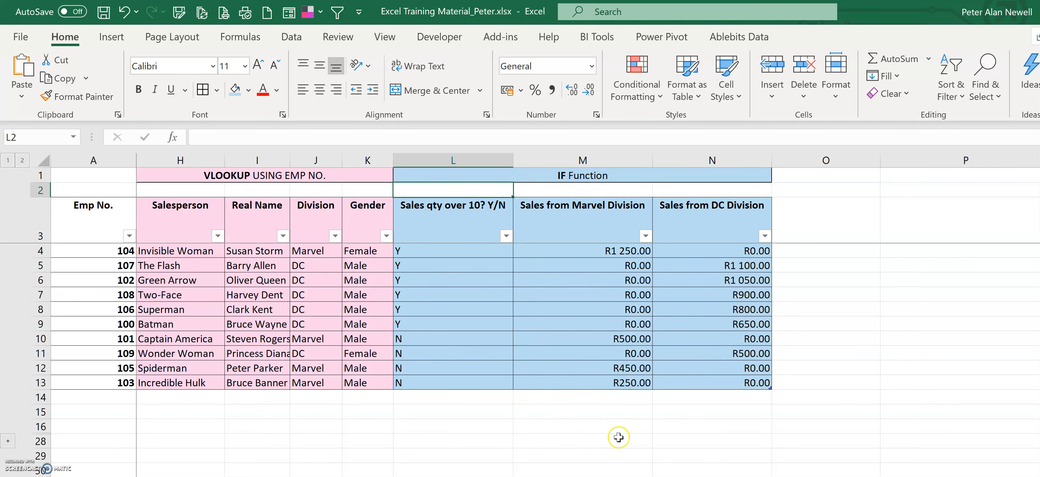
{"action": "scroll", "coordinate": [618, 434], "scroll_direction": "down", "scroll_amount": 4}
{"action": "scroll", "coordinate": [618, 437], "scroll_direction": "up", "scroll_amount": 4}
{"action": "scroll", "coordinate": [872, 283], "scroll_direction": "left", "scroll_amount": 2}
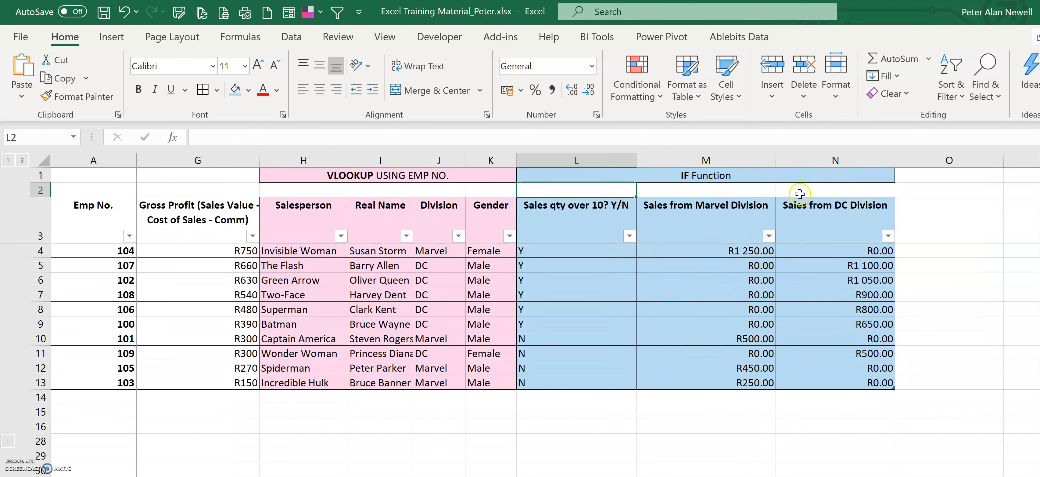
{"action": "scroll", "coordinate": [141, 466], "scroll_direction": "left", "scroll_amount": 5}
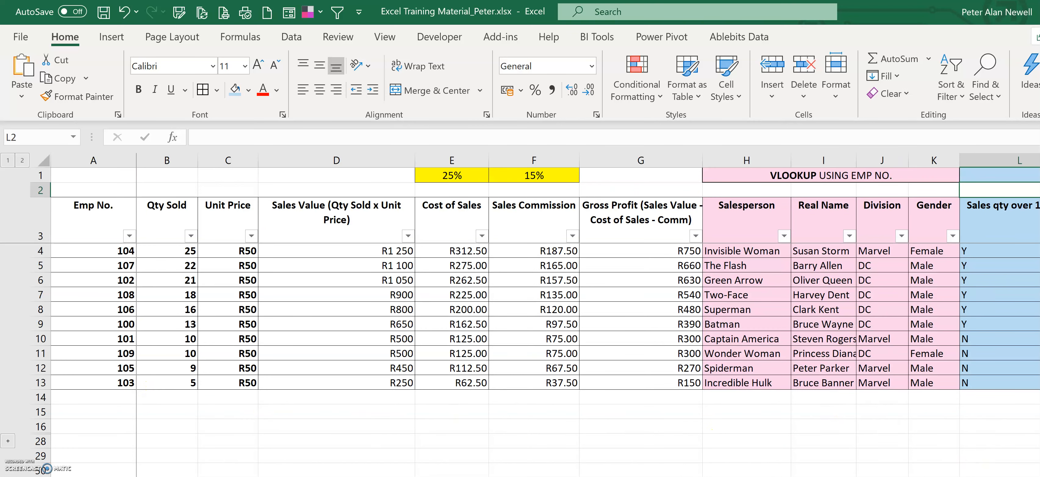
{"action": "scroll", "coordinate": [588, 283], "scroll_direction": "right", "scroll_amount": 5}
{"action": "scroll", "coordinate": [588, 282], "scroll_direction": "left", "scroll_amount": 5}
{"action": "scroll", "coordinate": [589, 282], "scroll_direction": "right", "scroll_amount": 5}
{"action": "scroll", "coordinate": [589, 283], "scroll_direction": "left", "scroll_amount": 5}
Step: In the cell above the Sales Value header, enter =SUM(Table1[Sales Value (Qty Sold x Unit Price)])
{"action": "left_click", "coordinate": [397, 189]}
{"action": "type", "text": "=sum("}
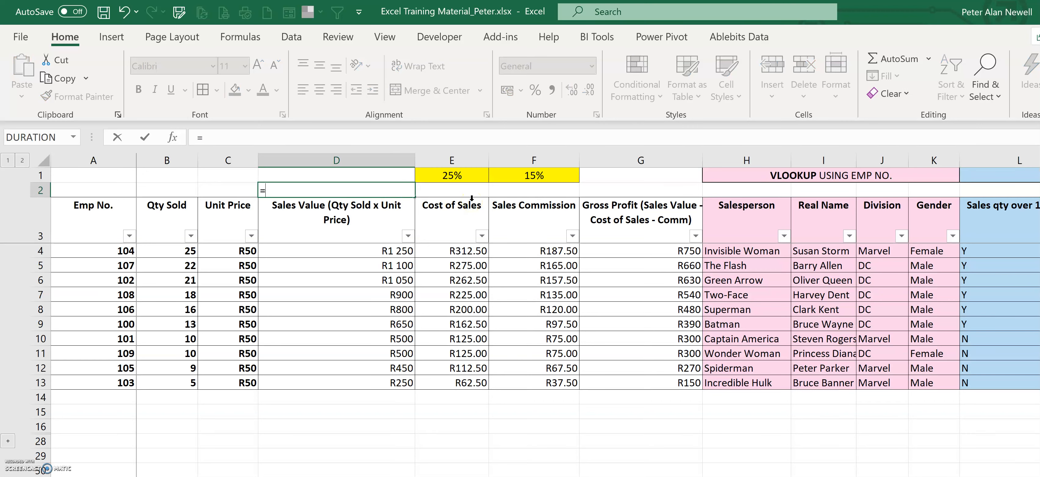
{"action": "left_click_drag", "start_coordinate": [365, 252], "coordinate": [365, 368]}
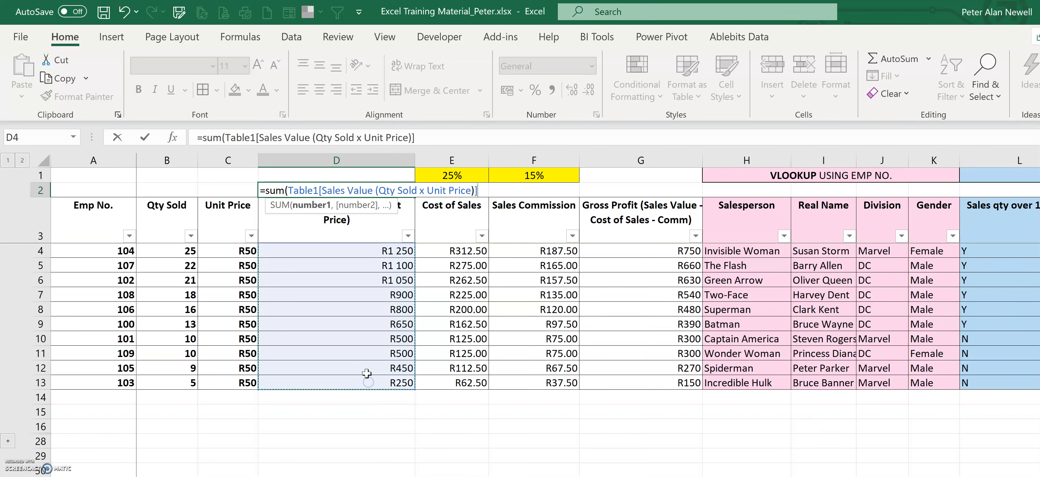
{"action": "key", "text": "Return"}
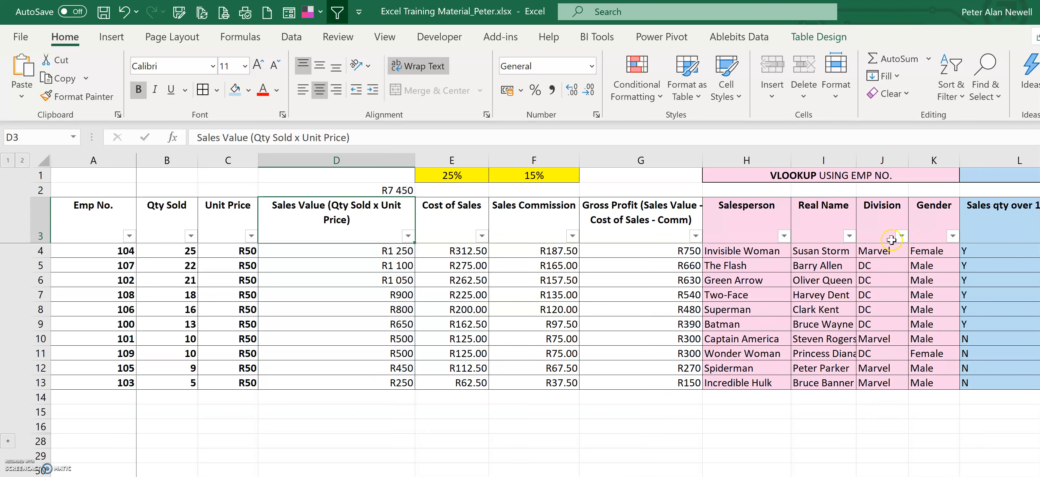
Step: Filter the Division column to DC only to check the sales total, then clear the Division filter
{"action": "left_click", "coordinate": [901, 236]}
{"action": "left_click", "coordinate": [758, 426]}
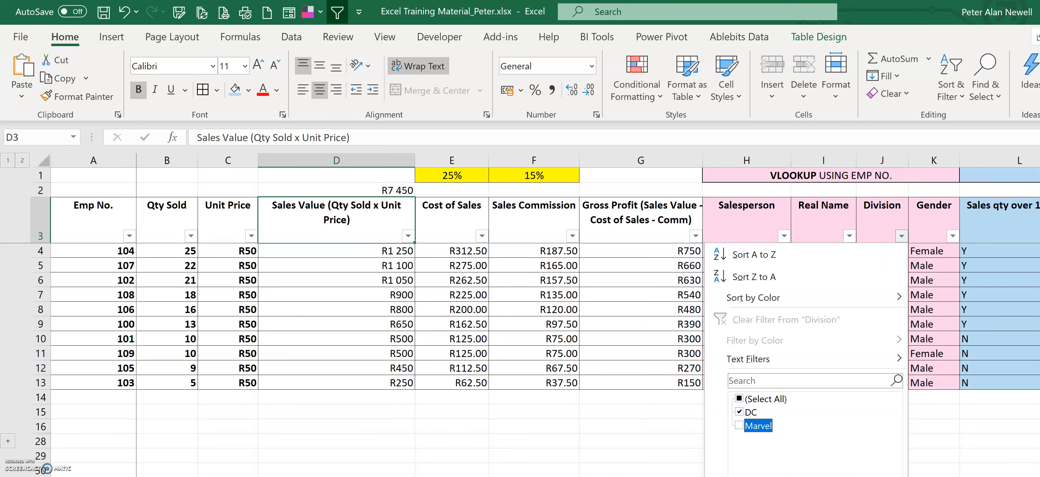
{"action": "key", "text": "Return"}
{"action": "left_click", "coordinate": [373, 189]}
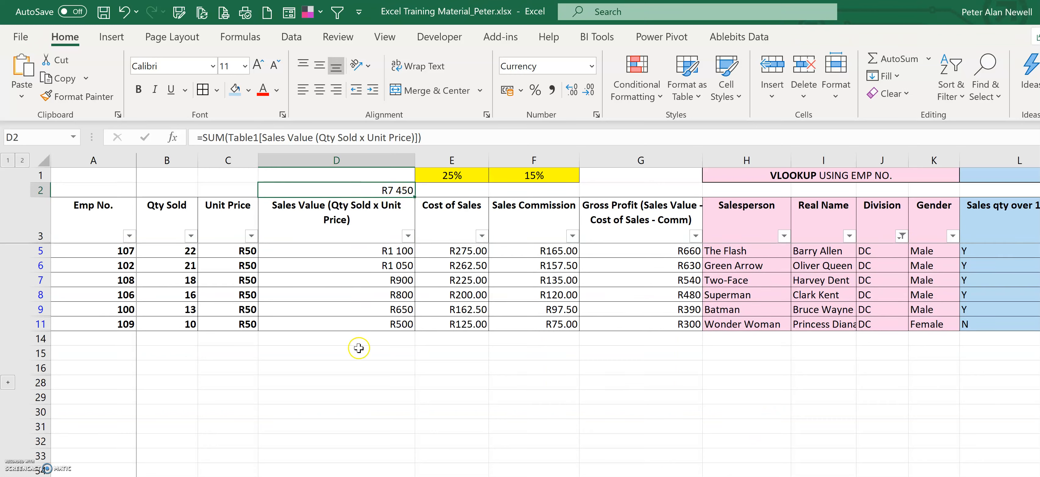
{"action": "left_click_drag", "start_coordinate": [40, 325], "coordinate": [40, 334]}
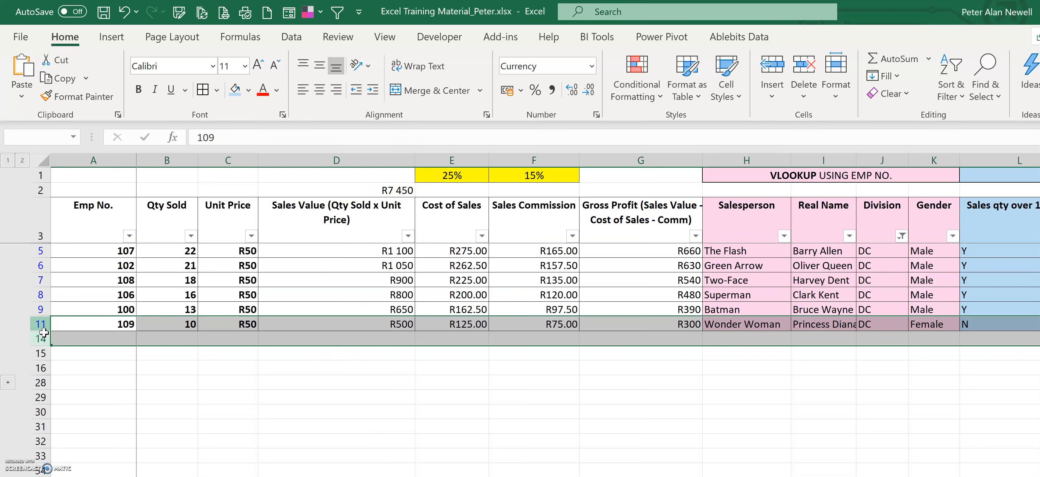
{"action": "left_click", "coordinate": [395, 377]}
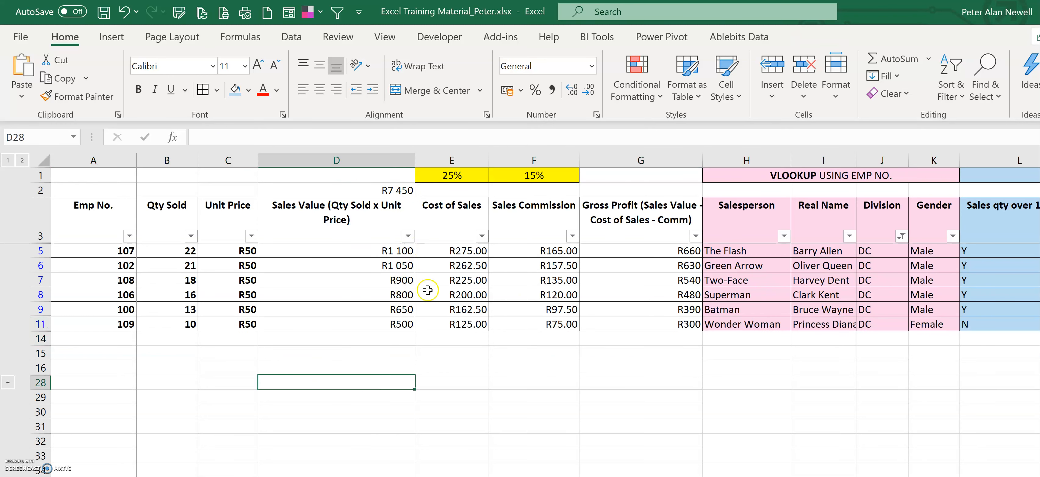
{"action": "left_click", "coordinate": [902, 239]}
{"action": "left_click", "coordinate": [783, 321]}
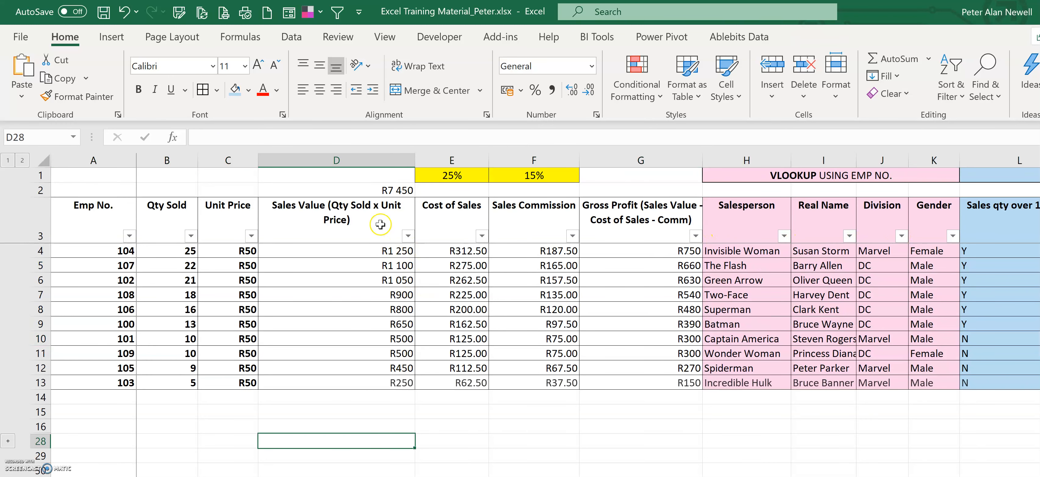
Step: Replace the sales total formula with =SUBTOTAL(9,Table1[Sales Value (Qty Sold x Unit Price)])
{"action": "left_click", "coordinate": [376, 192]}
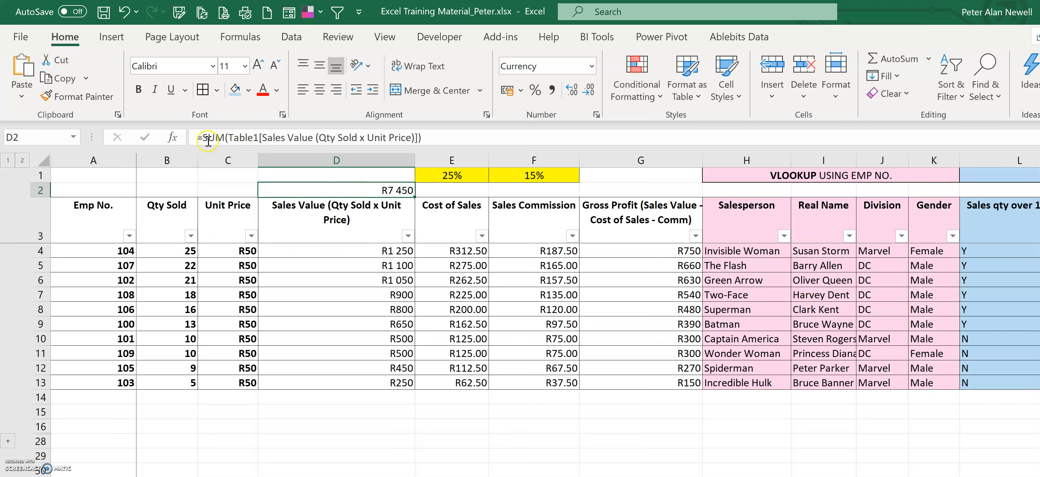
{"action": "left_click_drag", "start_coordinate": [208, 139], "coordinate": [488, 147]}
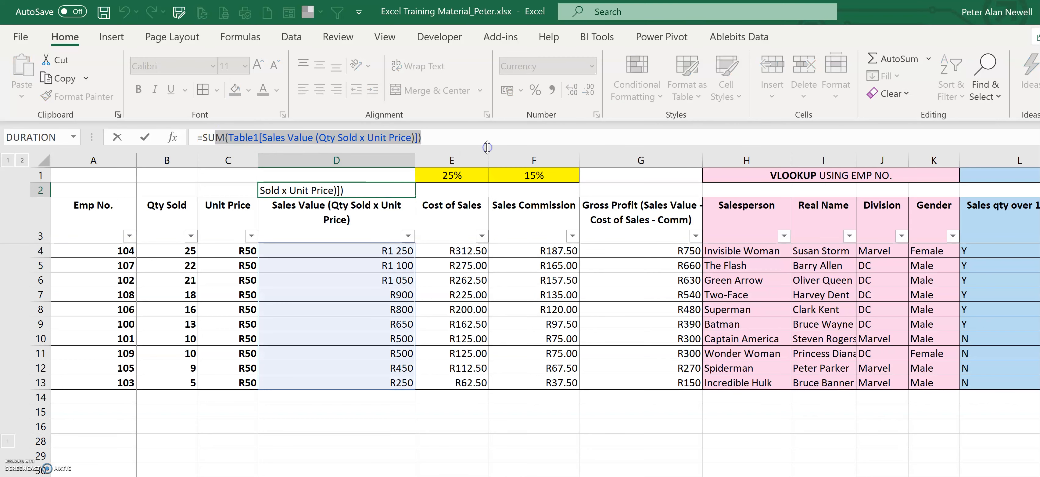
{"action": "key", "text": "BackSpace"}
{"action": "key", "text": "BackSpace"}
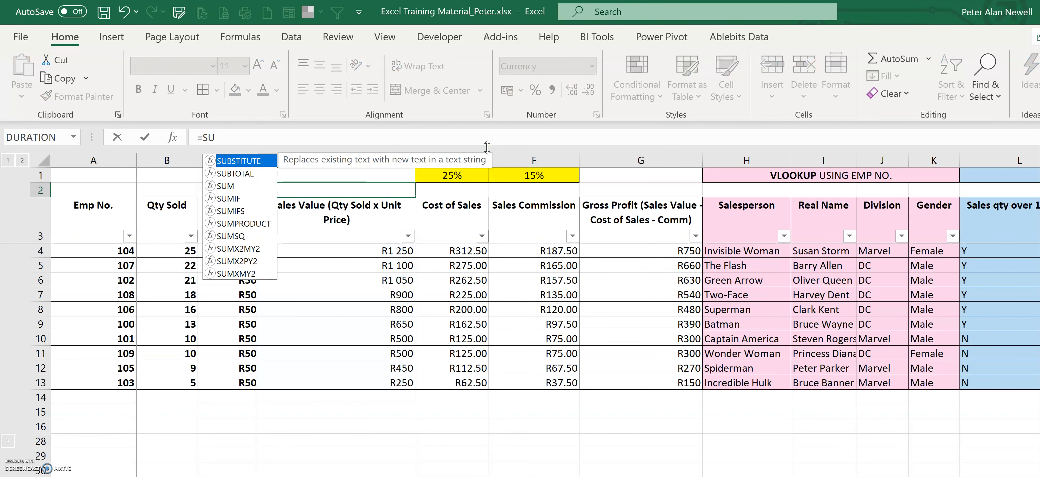
{"action": "type", "text": "ubtotal"}
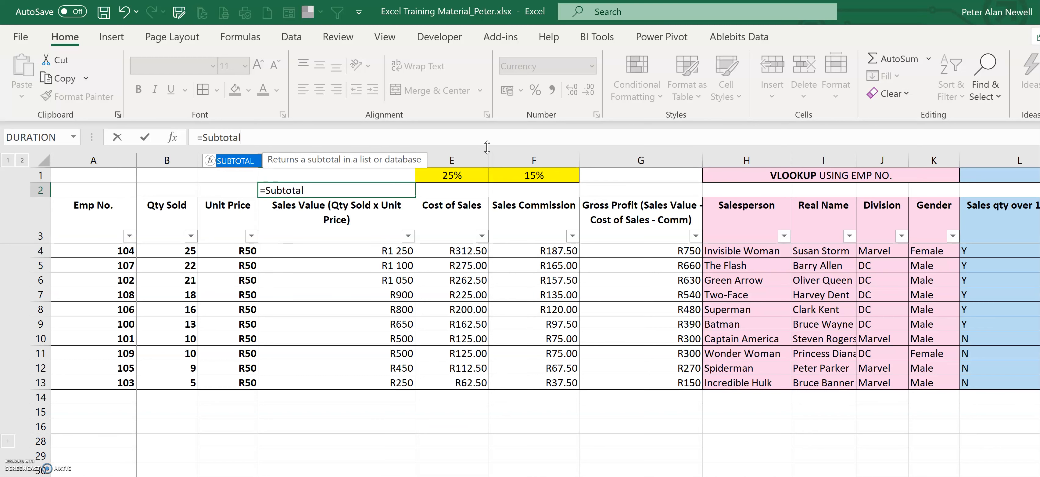
{"action": "type", "text": "("}
{"action": "left_click", "coordinate": [415, 142]}
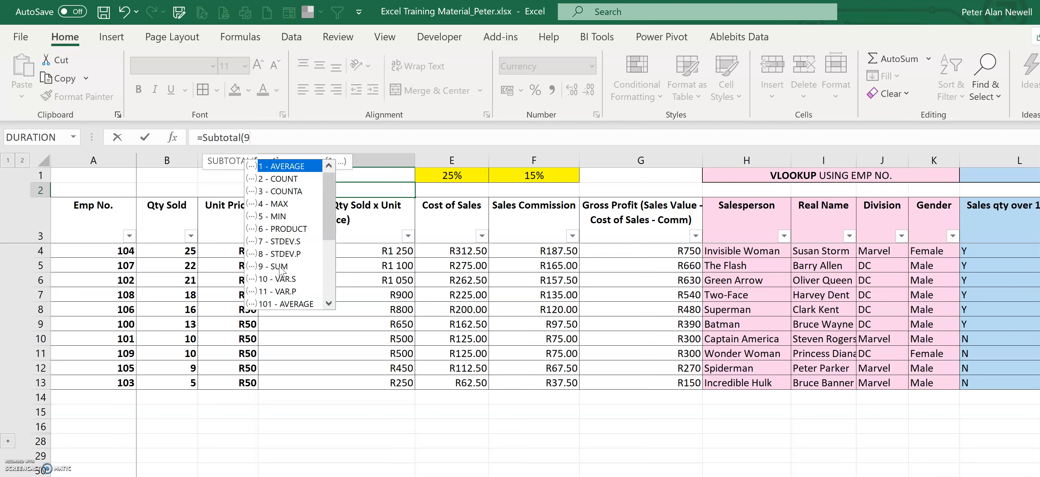
{"action": "type", "text": ","}
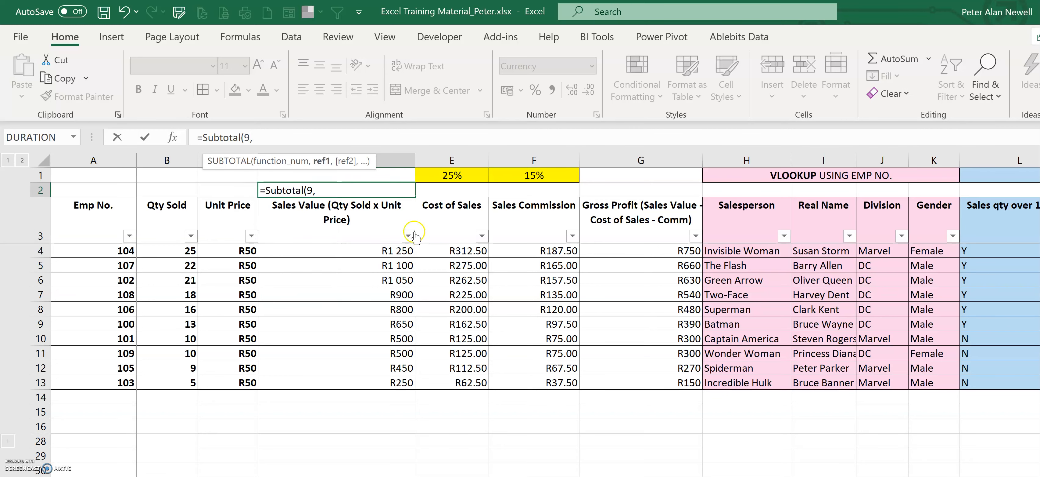
{"action": "left_click_drag", "start_coordinate": [363, 250], "coordinate": [371, 381]}
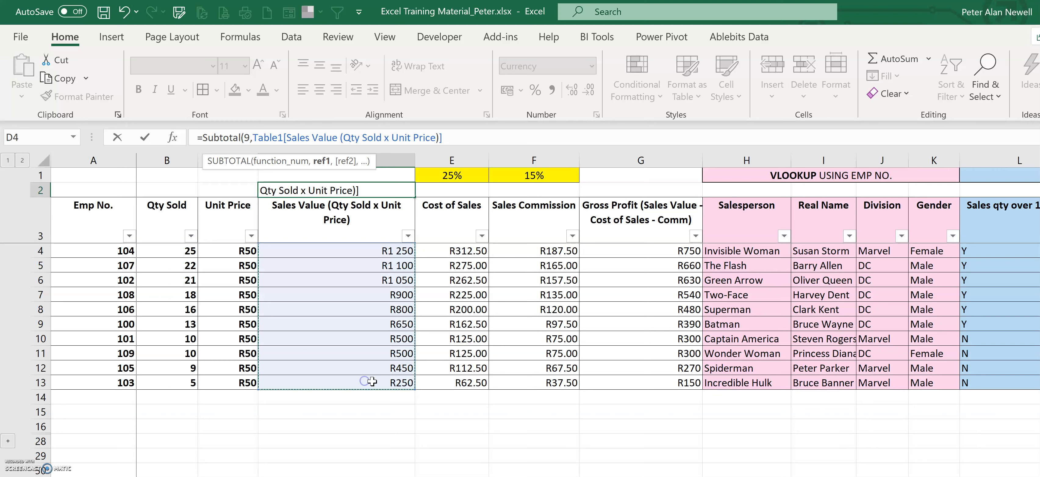
{"action": "type", "text": ")"}
{"action": "key", "text": "Return"}
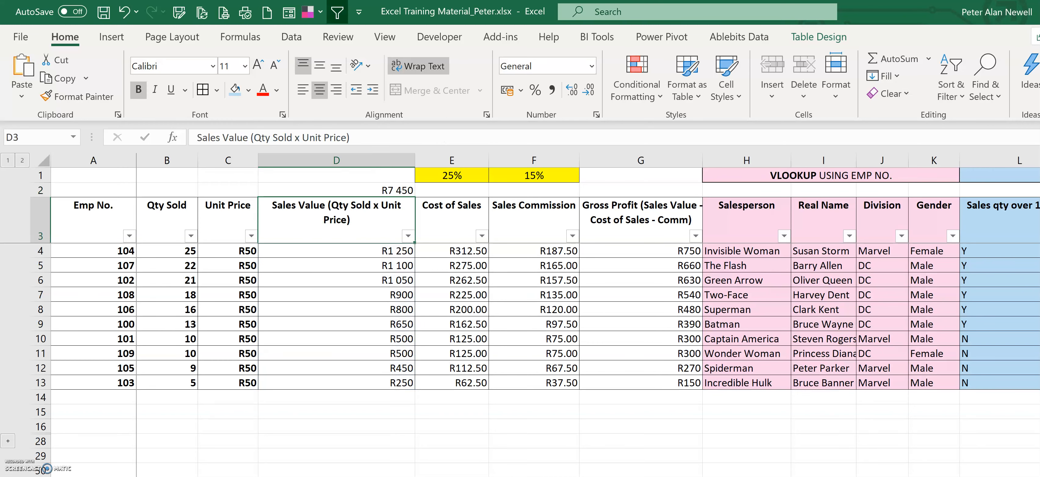
Step: Filter the Division column to DC only and select the visible Sales Value cells to compare with the total
{"action": "left_click", "coordinate": [901, 236]}
{"action": "left_click", "coordinate": [739, 425]}
{"action": "key", "text": "Return"}
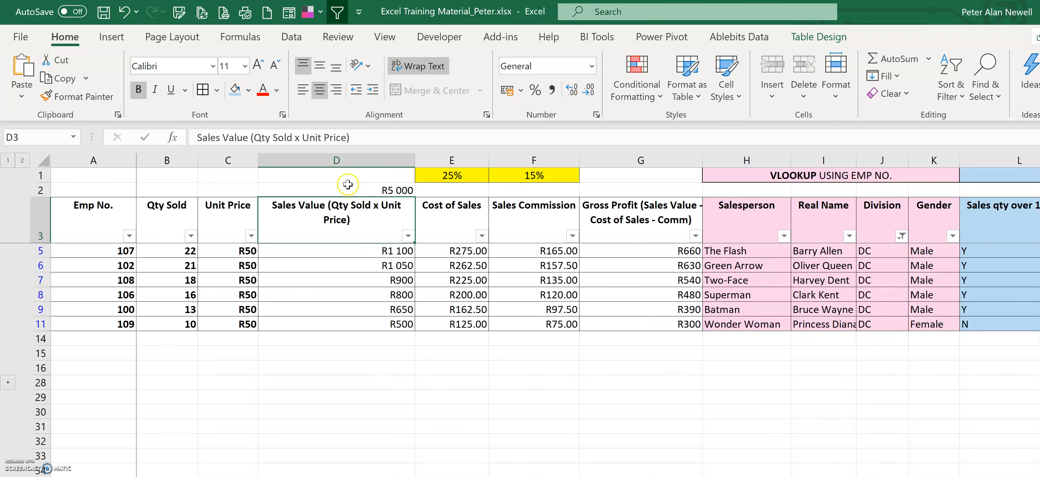
{"action": "left_click_drag", "start_coordinate": [365, 251], "coordinate": [363, 321]}
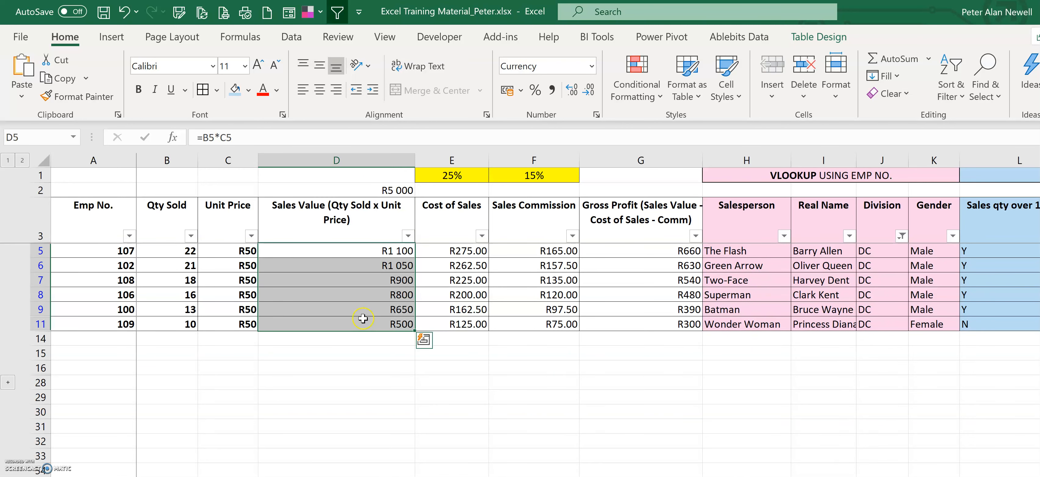
Step: Switch the Division filter to Marvel only, then clear the Division filter
{"action": "left_click", "coordinate": [902, 235]}
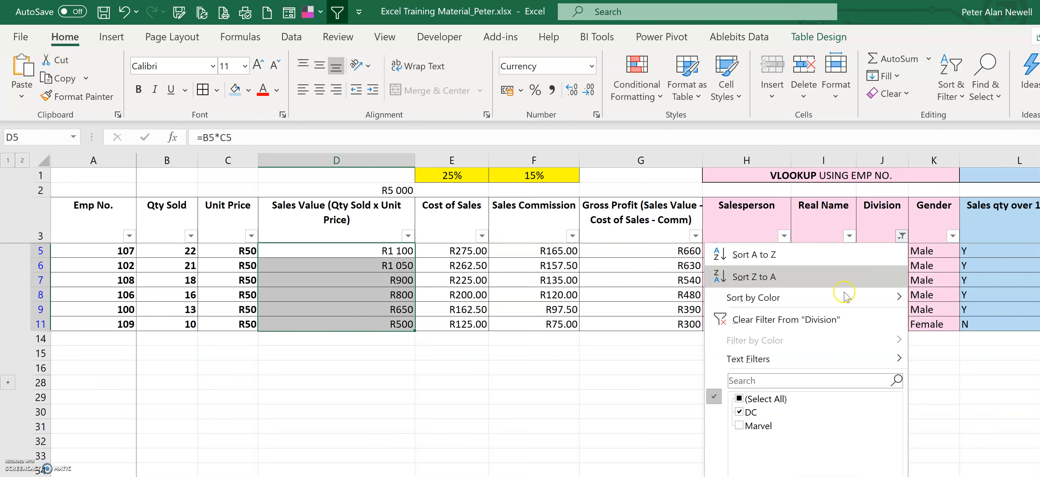
{"action": "left_click", "coordinate": [739, 412]}
{"action": "left_click", "coordinate": [739, 424]}
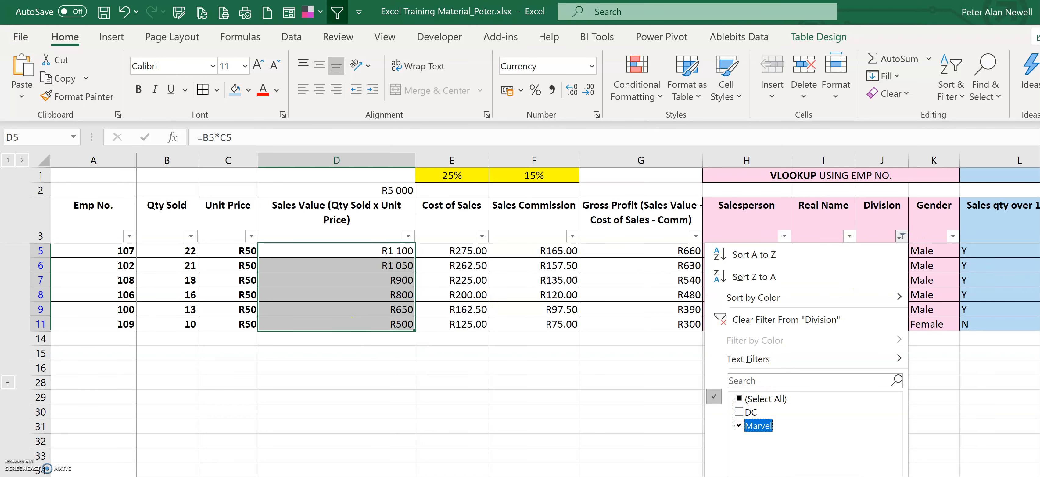
{"action": "key", "text": "Return"}
{"action": "left_click", "coordinate": [902, 235]}
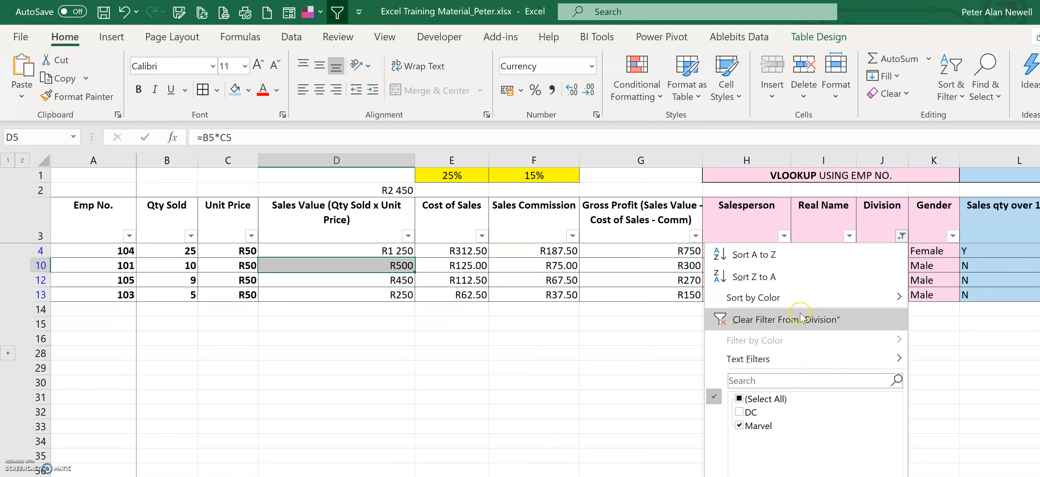
{"action": "left_click", "coordinate": [799, 319]}
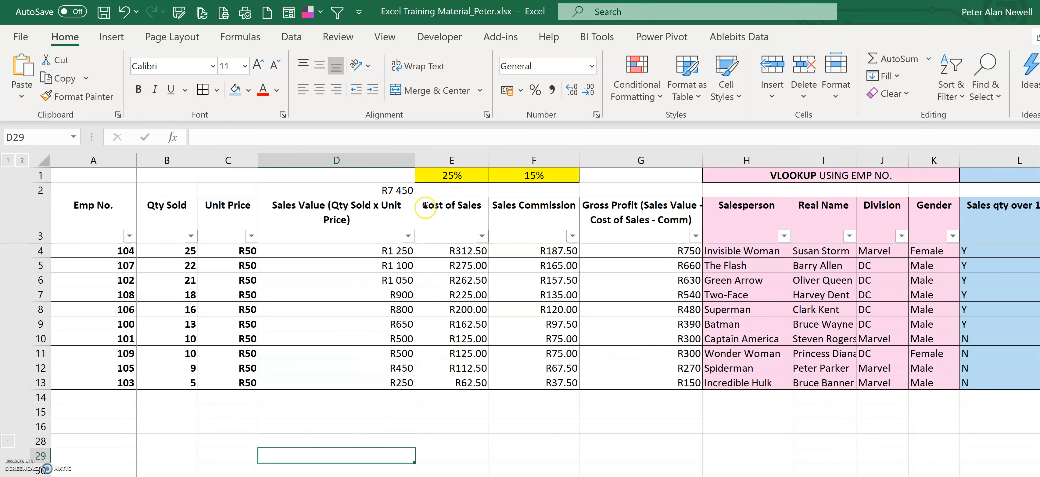
Step: Fill the SUBTOTAL formula across to the total cells above Cost of Sales and Sales Commission
{"action": "left_click", "coordinate": [404, 190]}
{"action": "left_click_drag", "start_coordinate": [414, 198], "coordinate": [578, 193]}
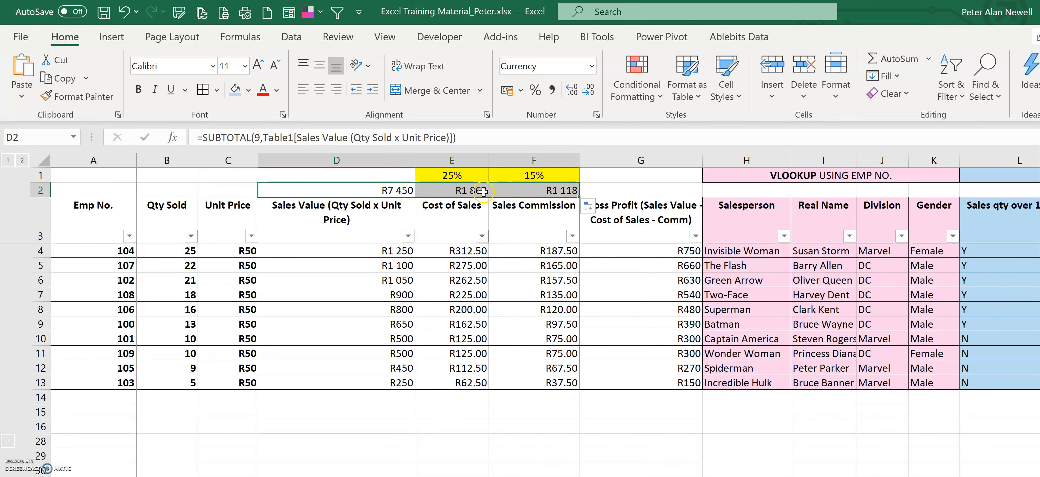
Step: Filter the Division column to DC only to check the three totals, then clear the filter
{"action": "left_click", "coordinate": [904, 235]}
{"action": "left_click", "coordinate": [755, 425]}
{"action": "key", "text": "Return"}
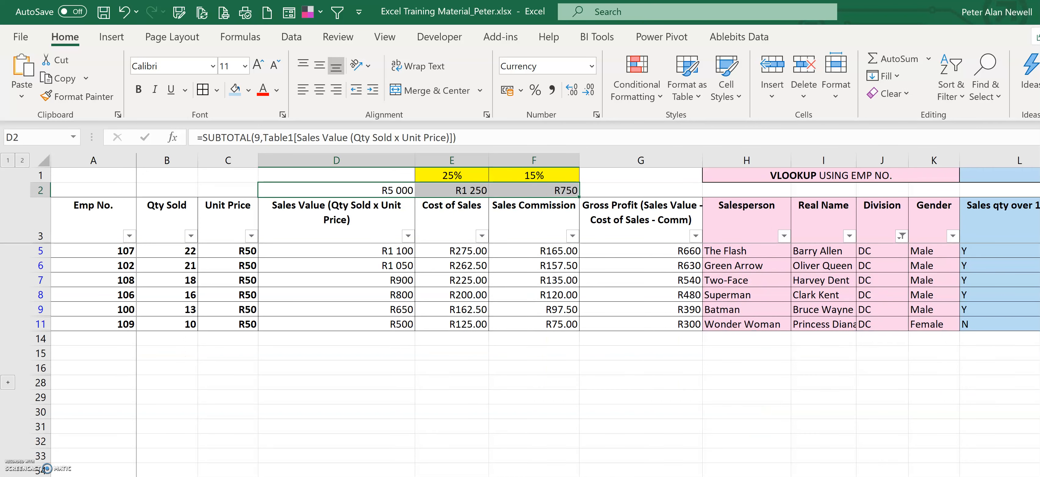
{"action": "left_click", "coordinate": [461, 405]}
{"action": "left_click", "coordinate": [901, 236]}
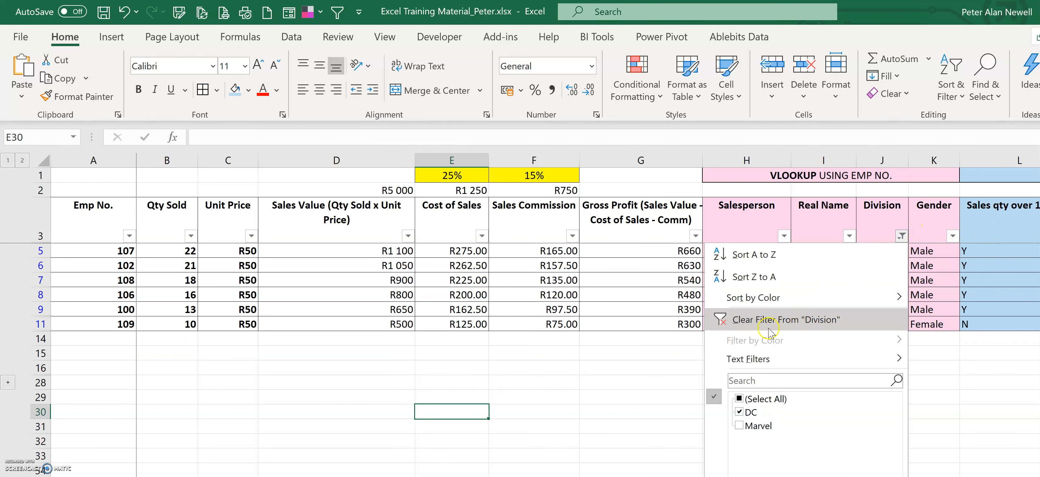
{"action": "left_click", "coordinate": [769, 319]}
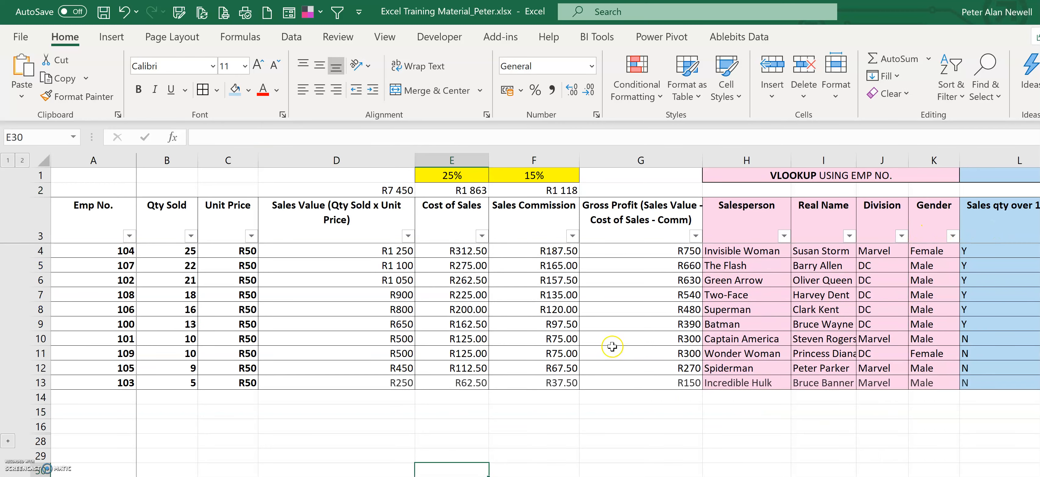
{"action": "left_click", "coordinate": [216, 435]}
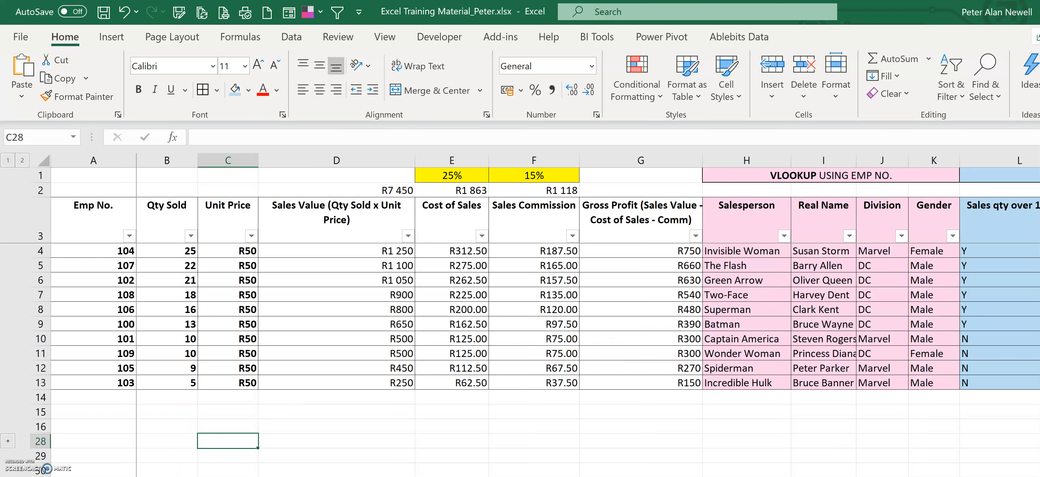